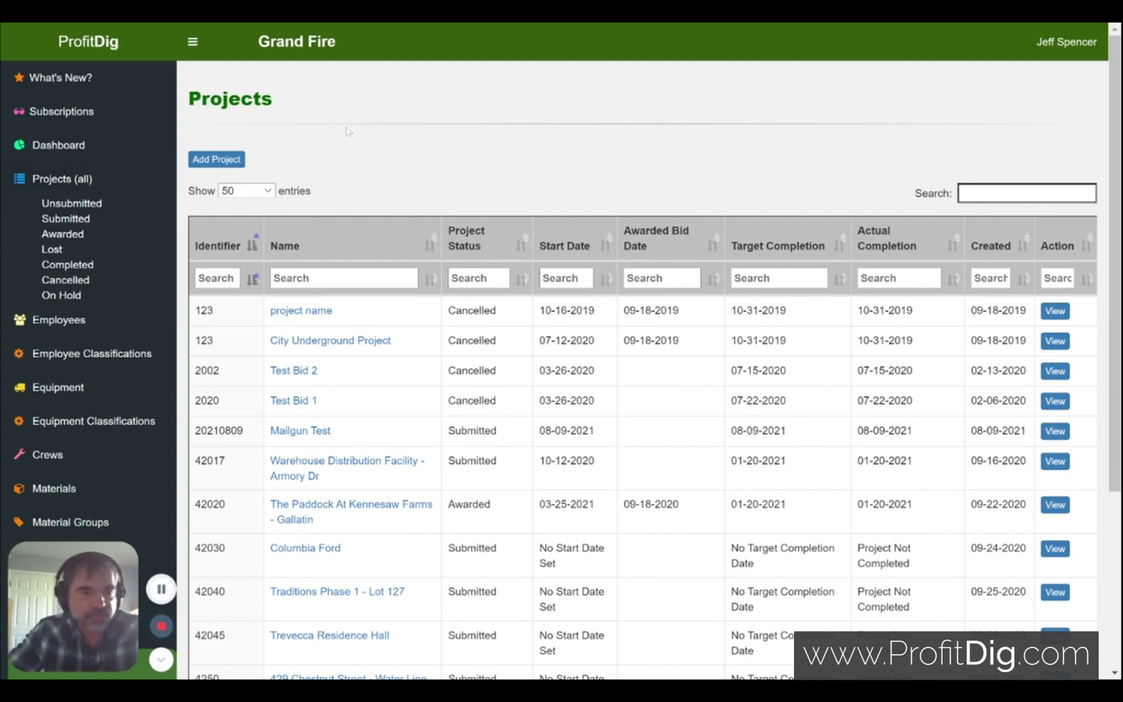
View the list of unsubmitted projects and the list of submitted projects.
click(73, 203)
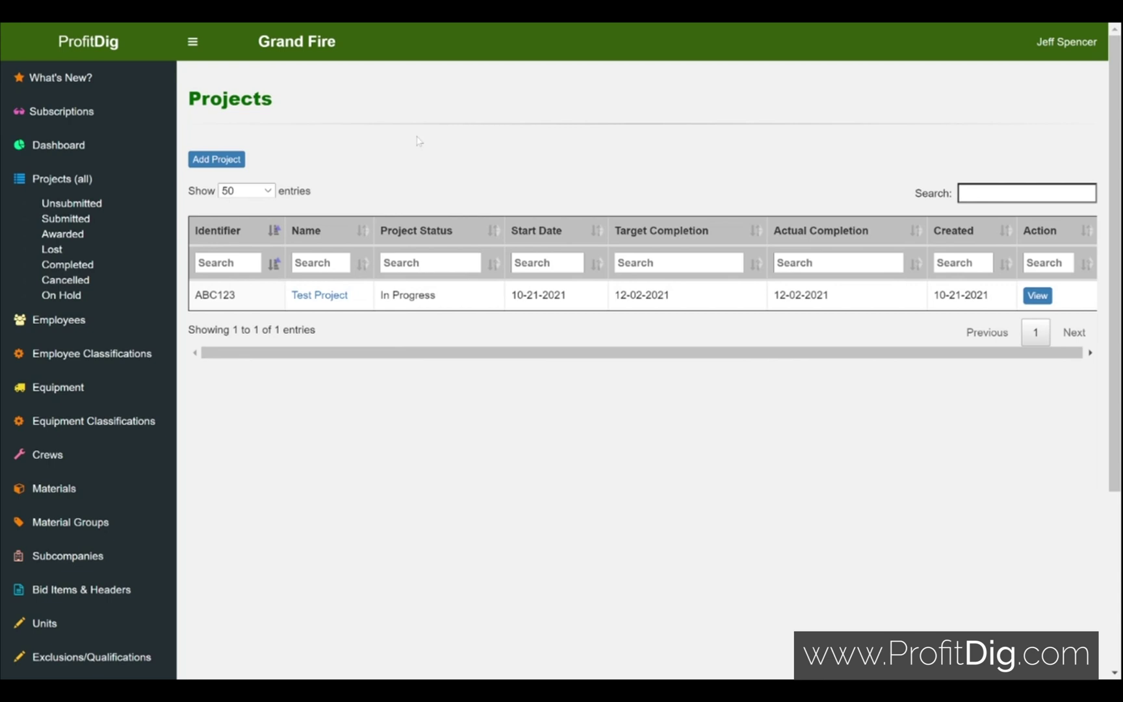
click(76, 224)
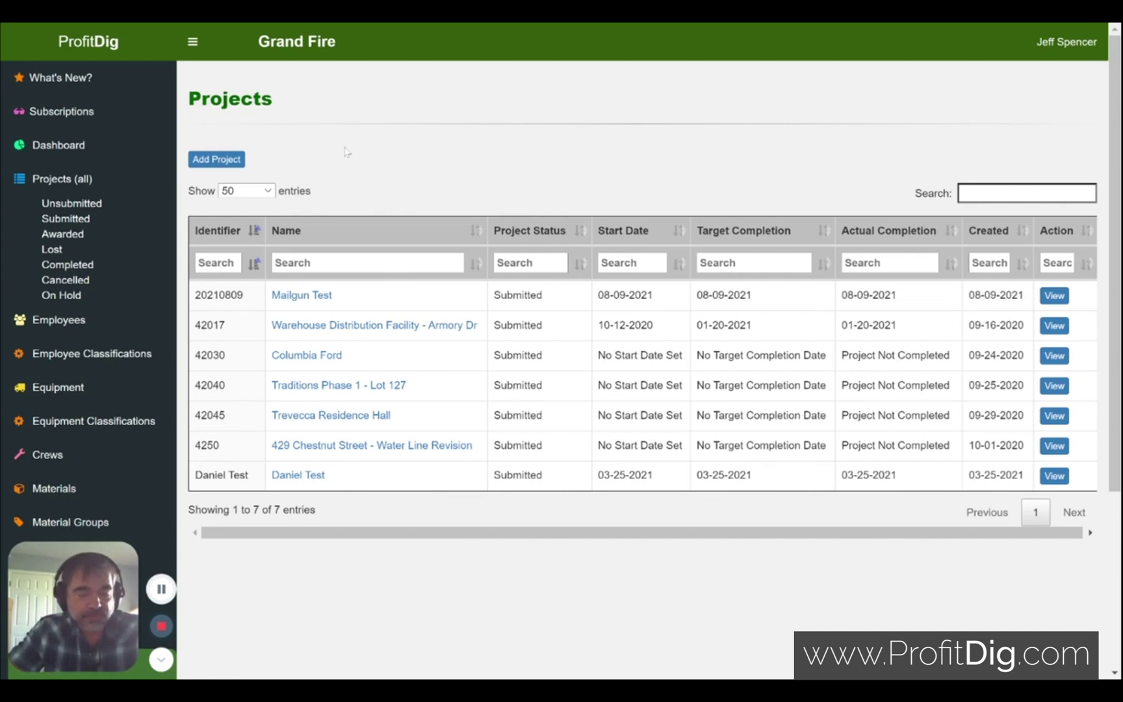
Start a new project with the identifier ABCD1 and the name "This is a new project".
click(219, 161)
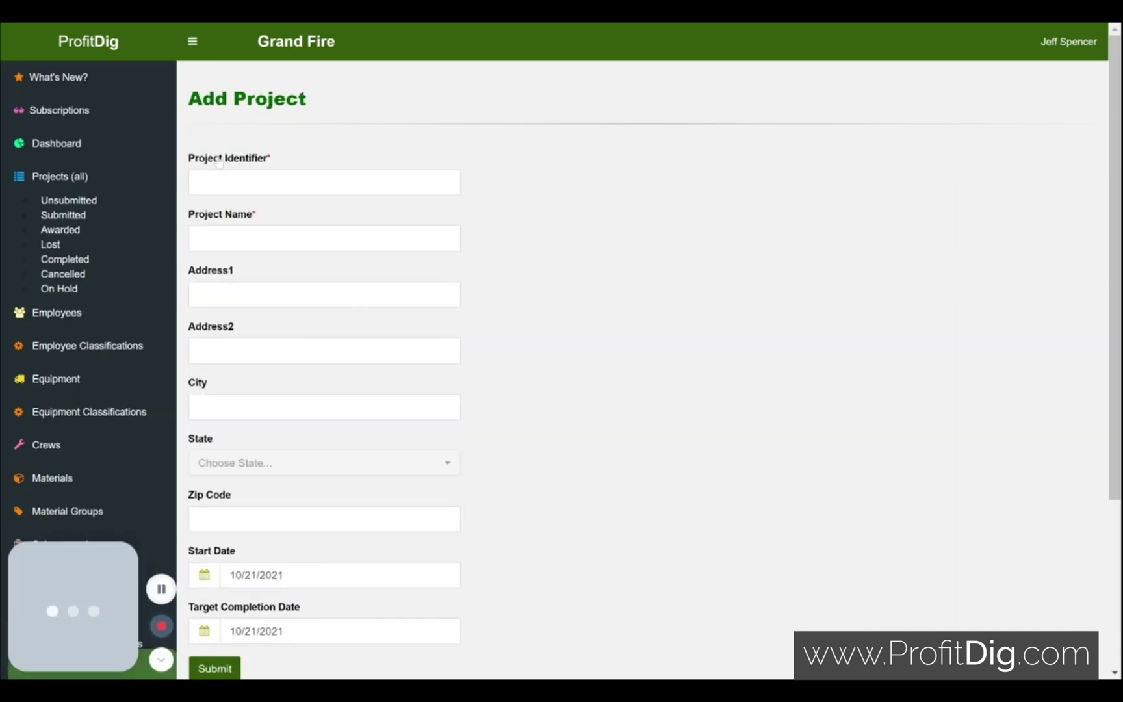
scroll(624, 332, down, 1)
click(425, 115)
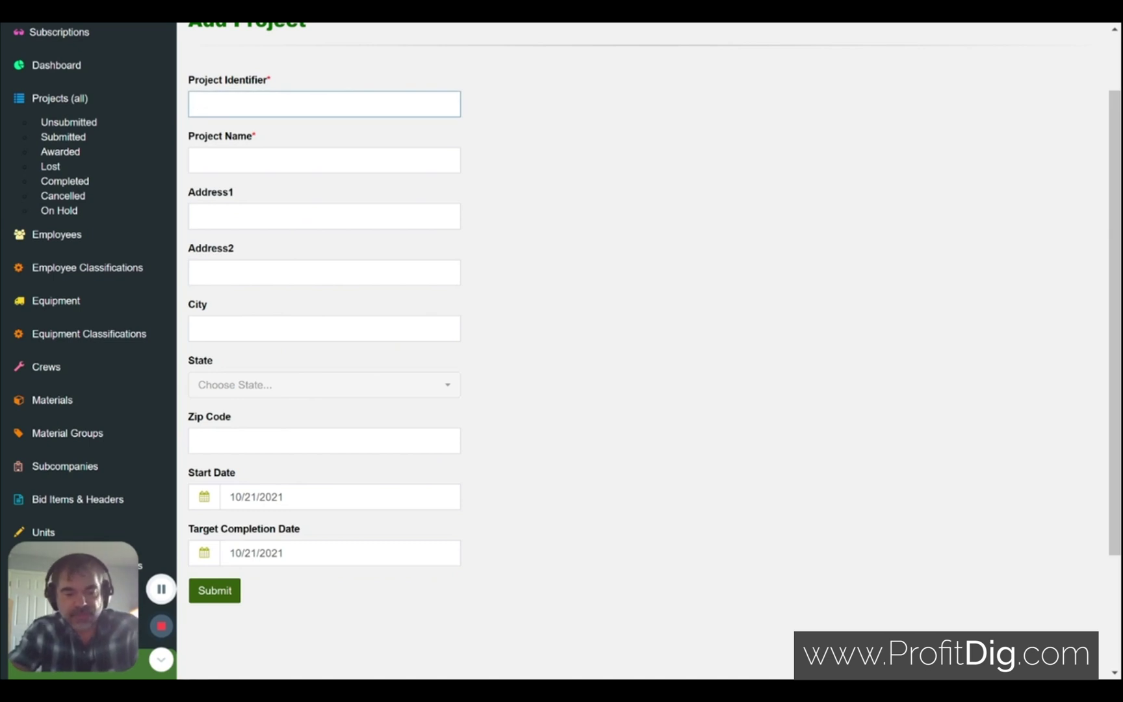
text(ABCD)
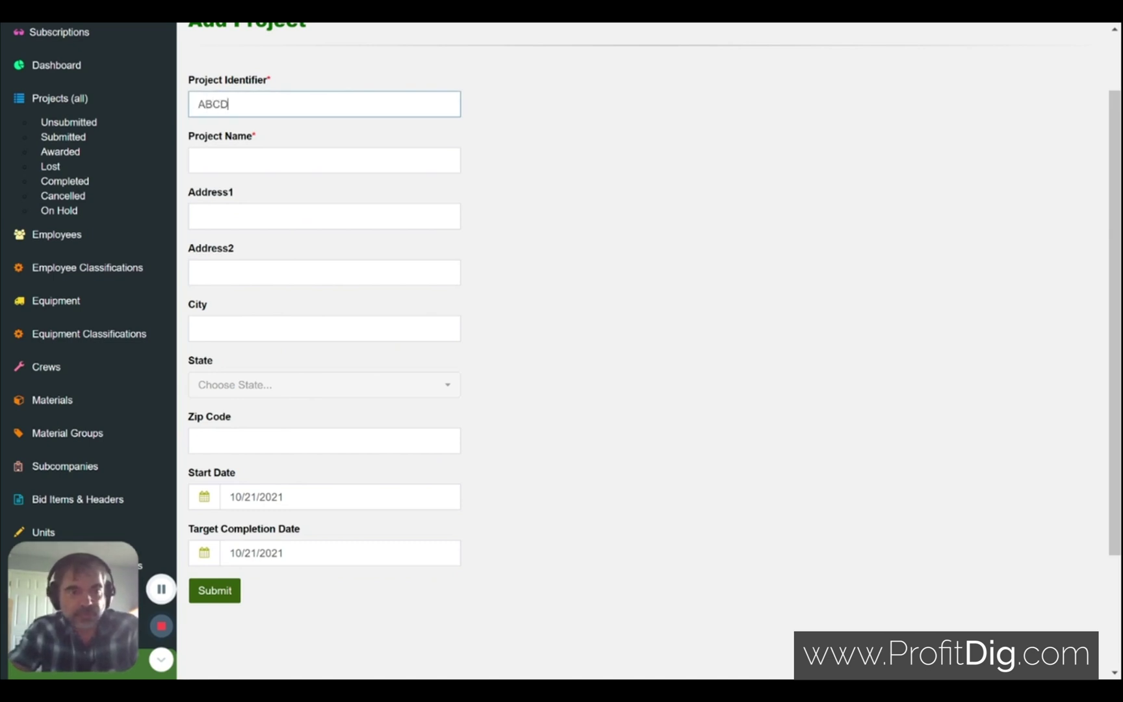
text(1)
click(324, 160)
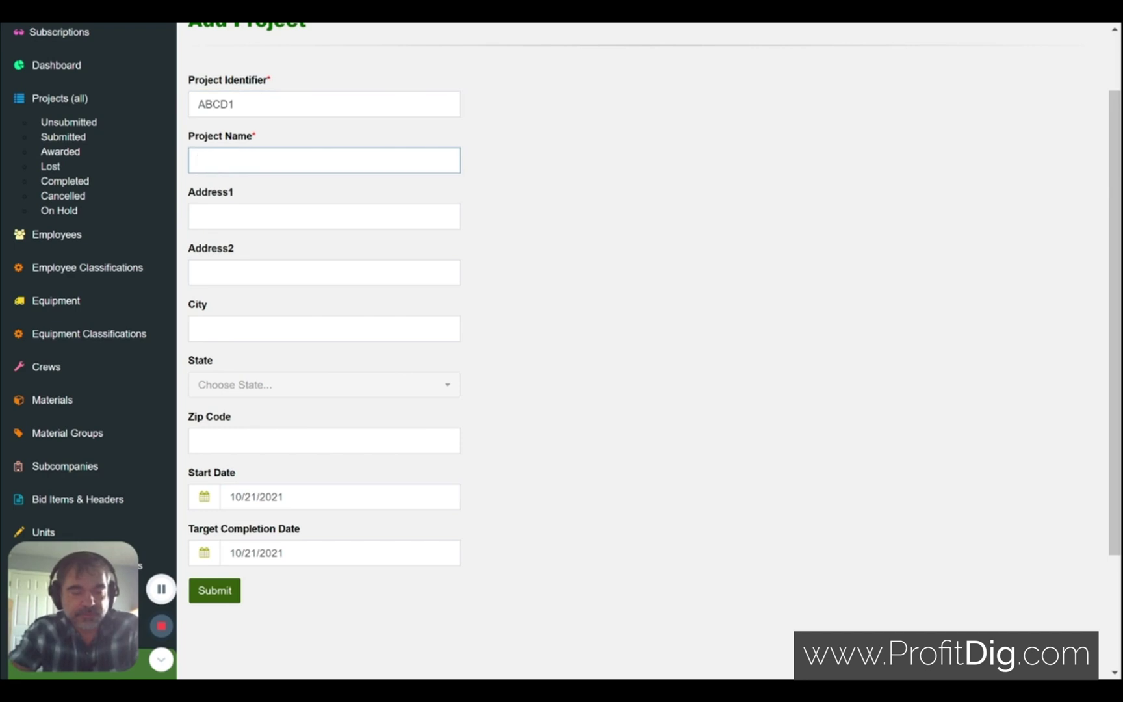
text(This is)
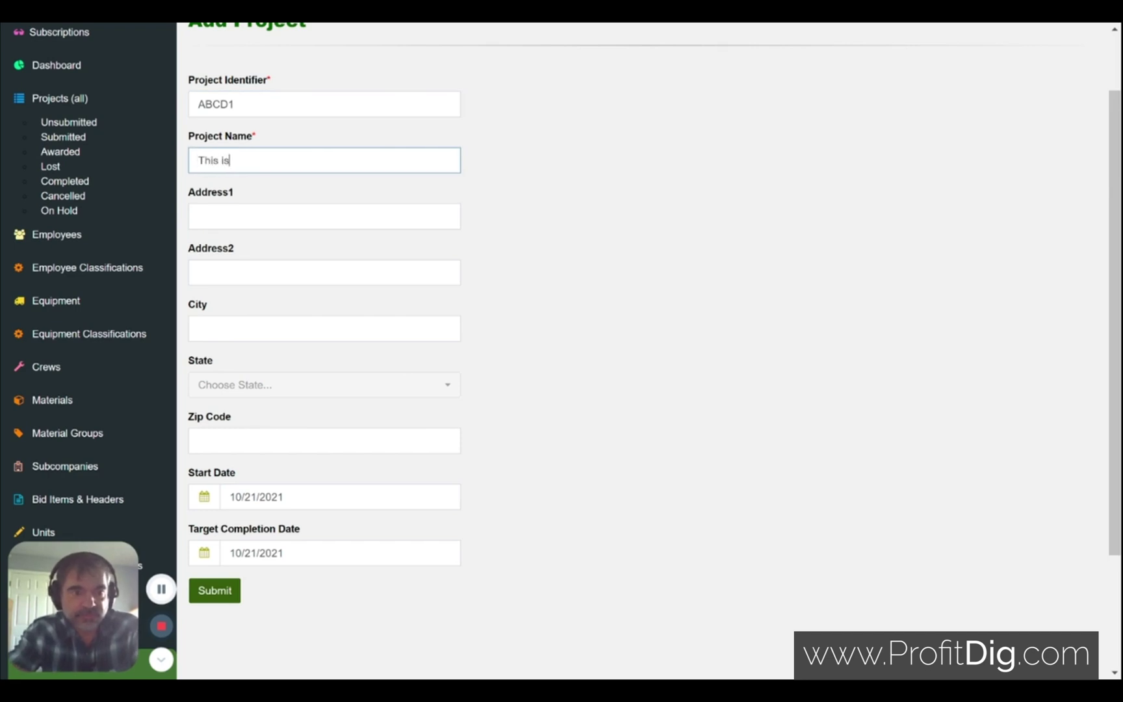
text( a new project)
click(324, 217)
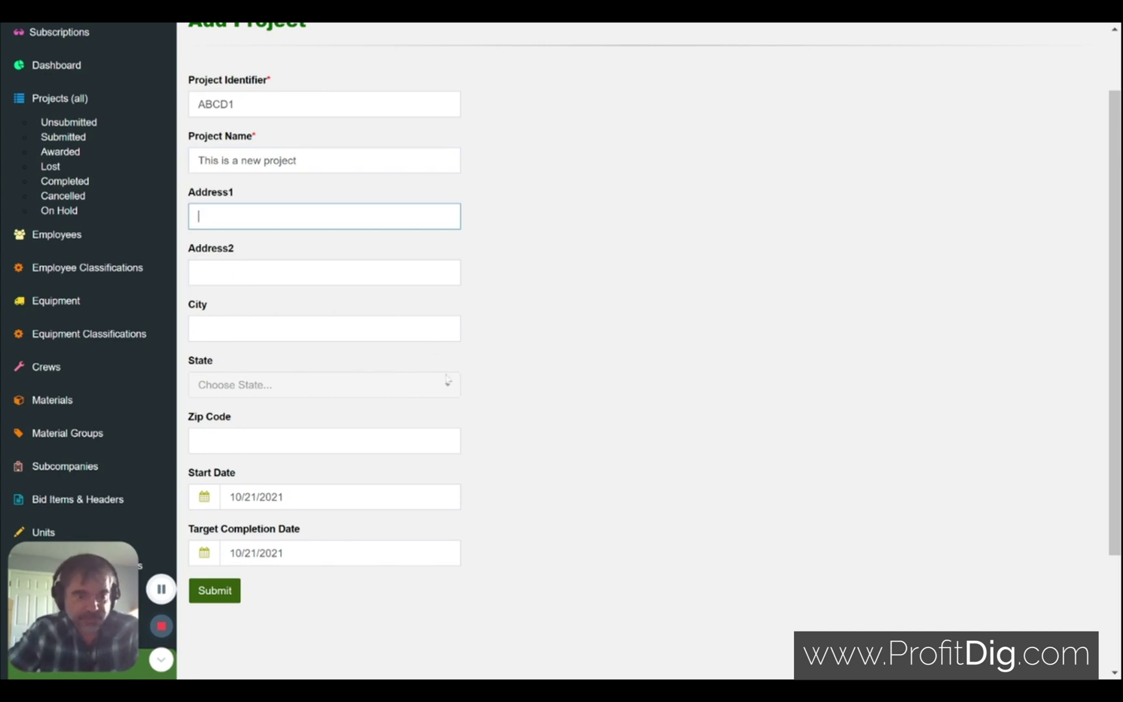
Set the new project's target completion date to 12/03/2021 and submit the project.
scroll(562, 265, down, 1)
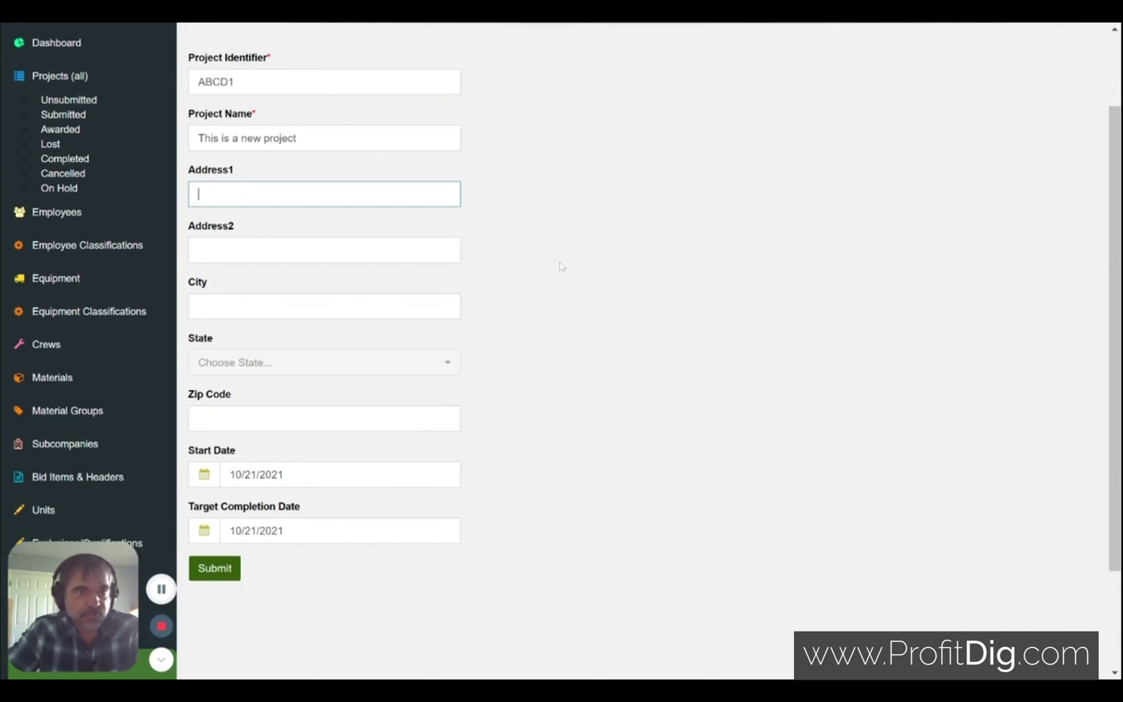
scroll(562, 266, down, 3)
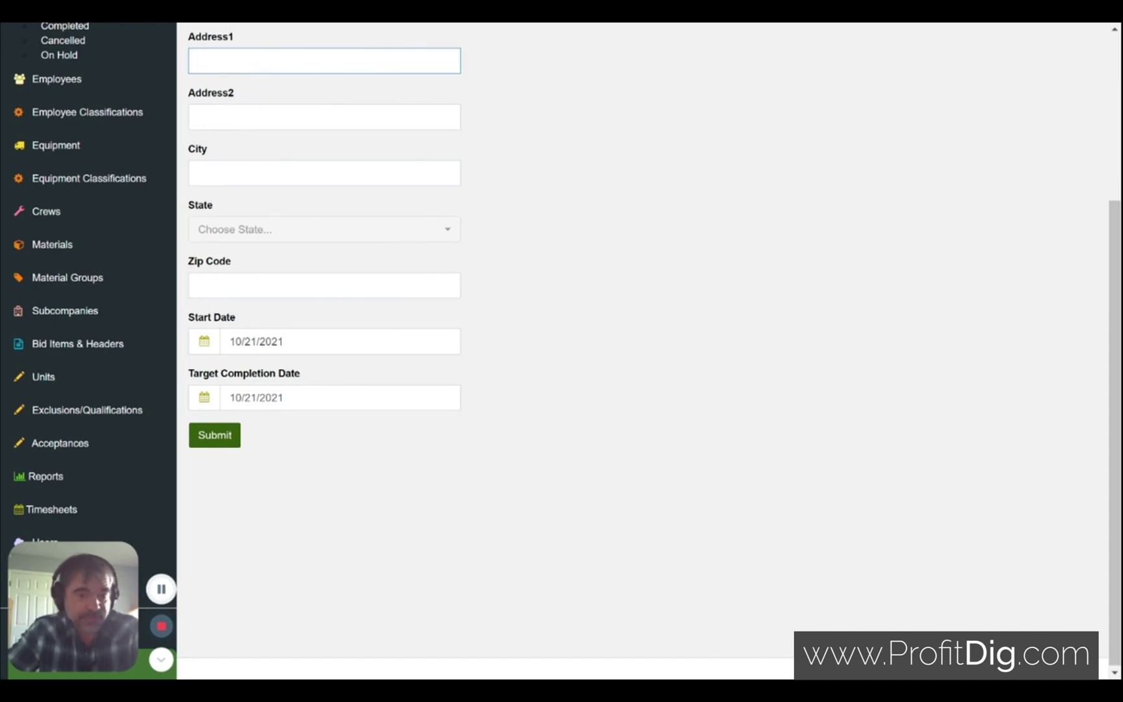
click(338, 398)
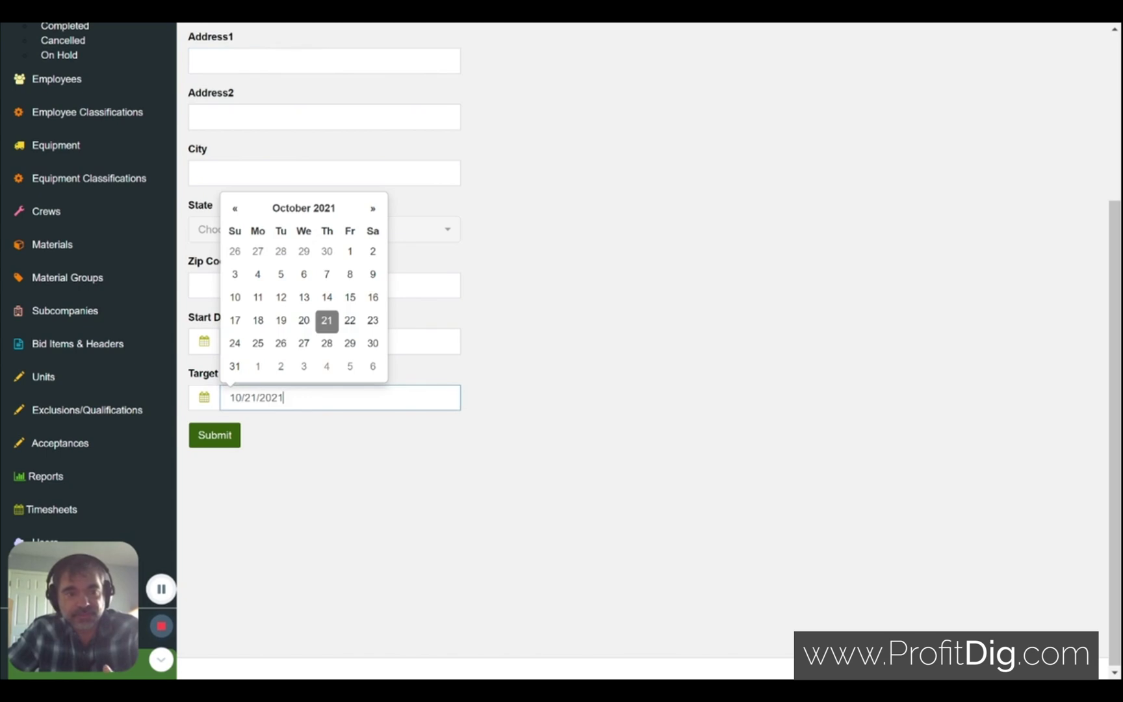
click(374, 208)
click(374, 208)
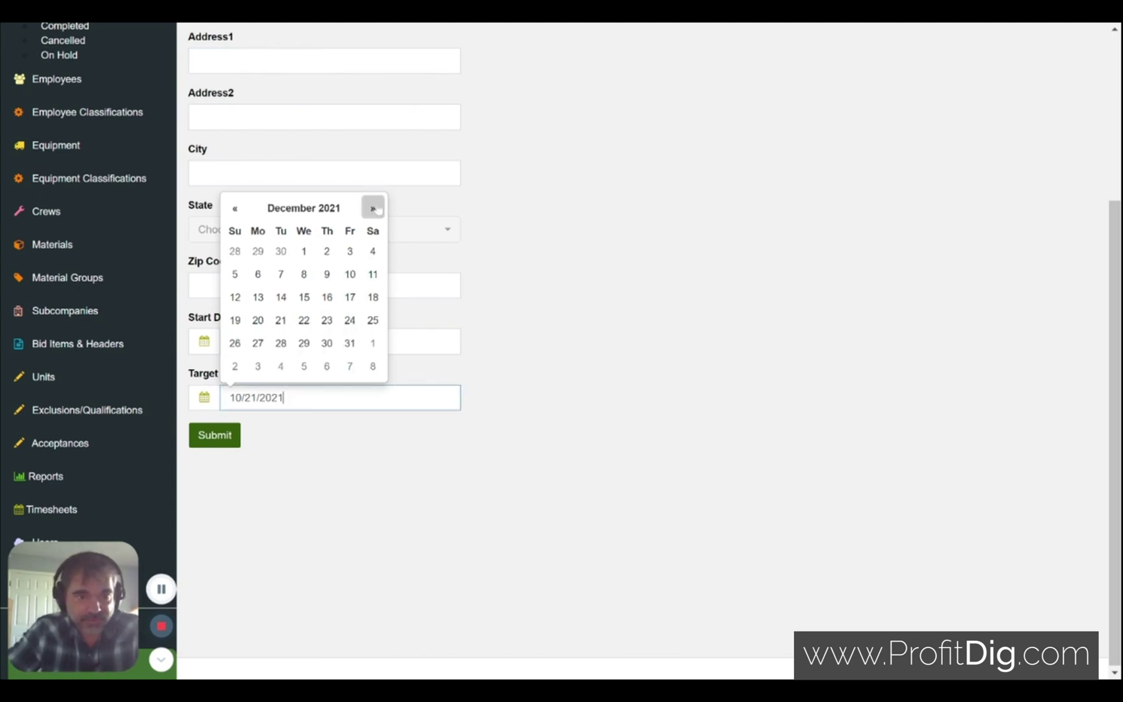
click(348, 253)
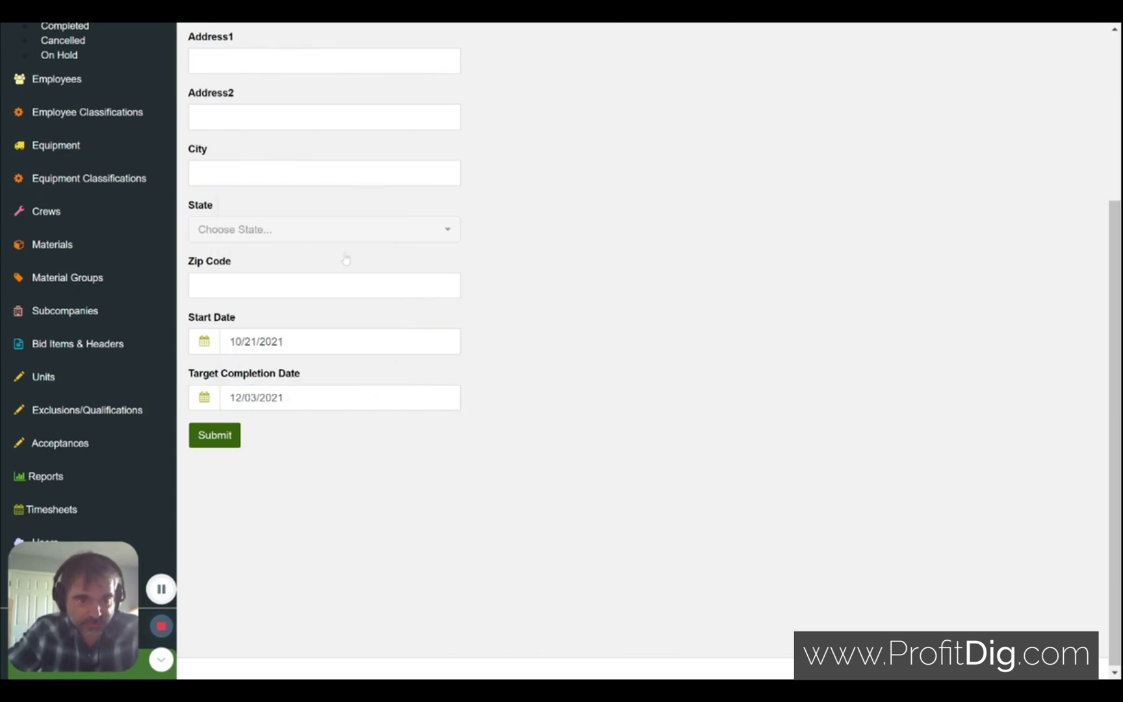
click(215, 435)
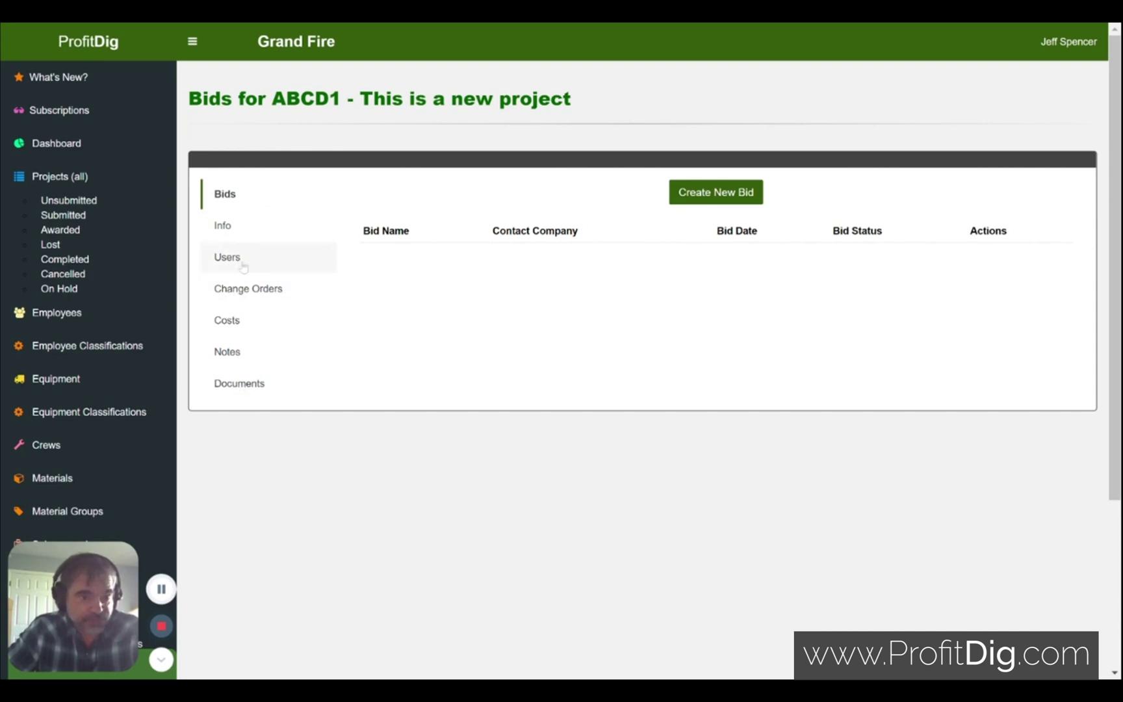
Look through the new project's Info, Users, Change Orders, Costs, Notes and Documents pages, and return to its bids.
click(232, 225)
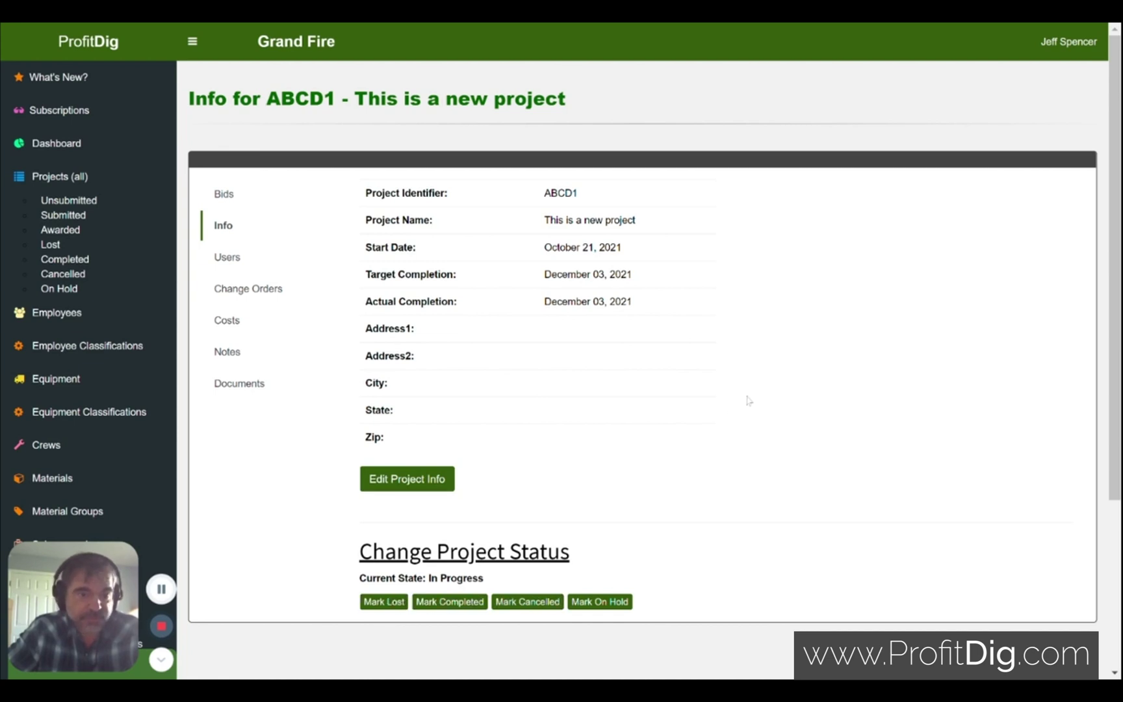
click(247, 266)
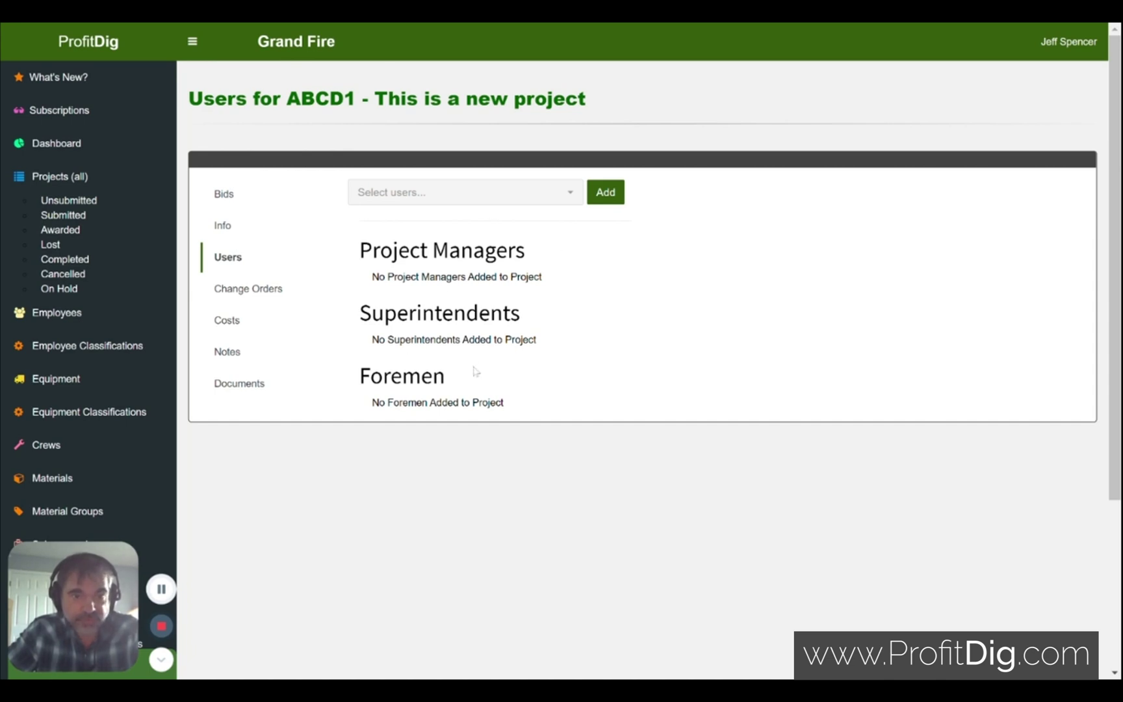
click(262, 297)
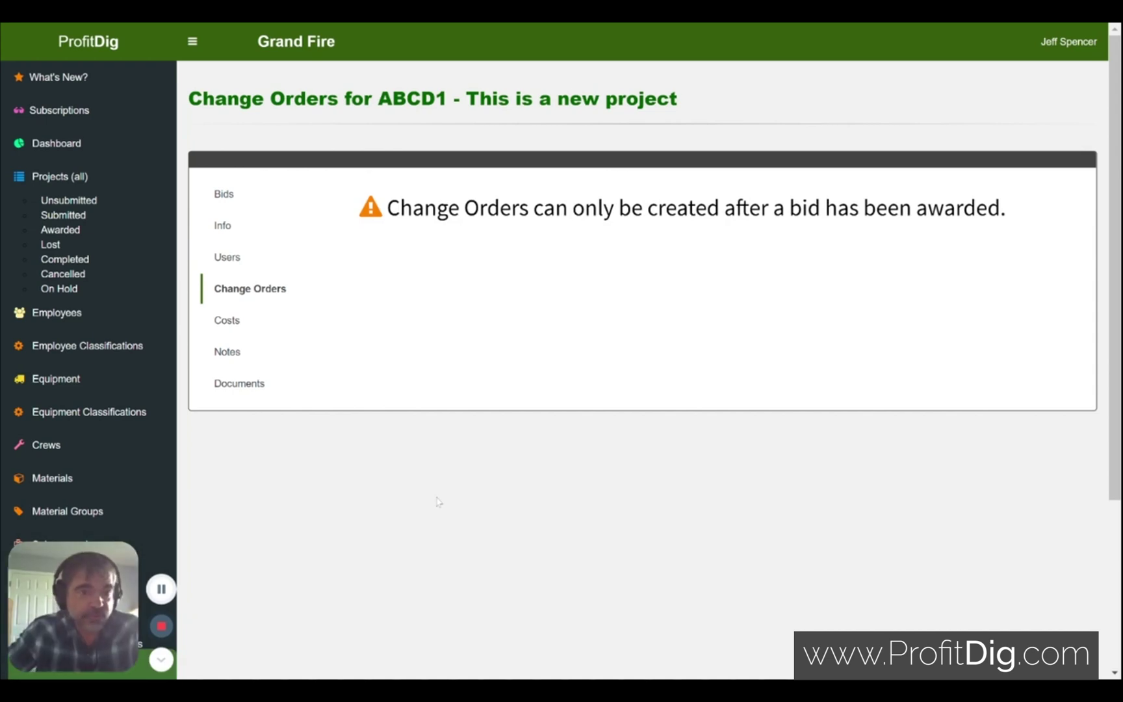
click(233, 321)
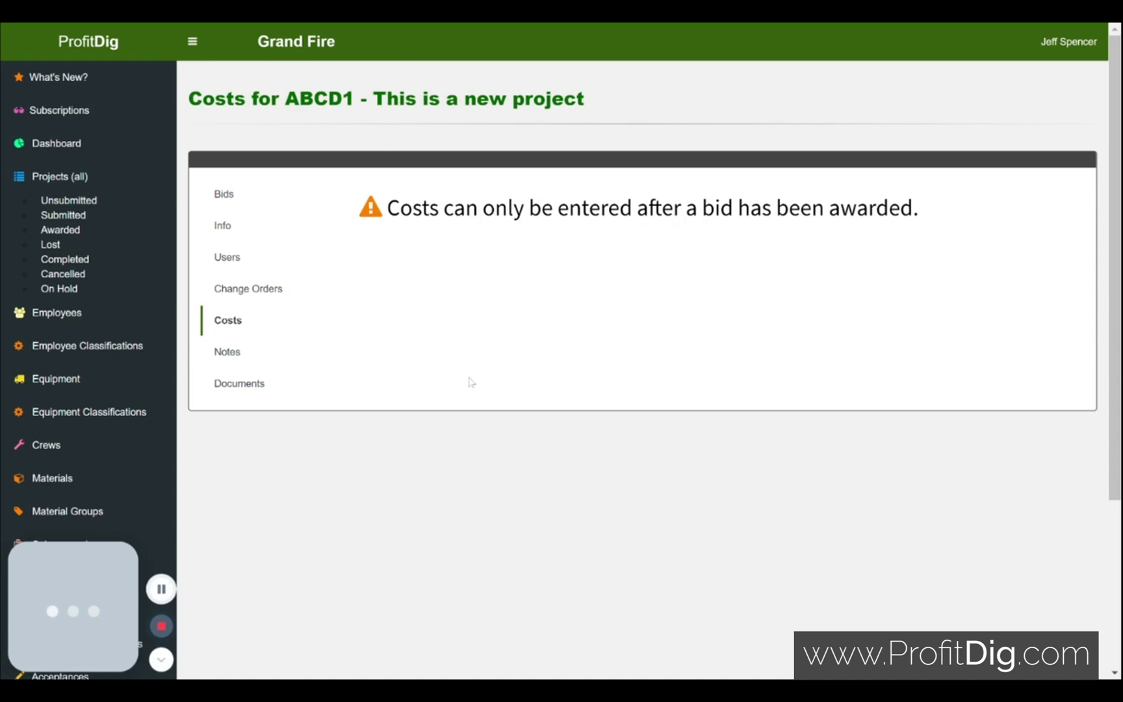
click(233, 353)
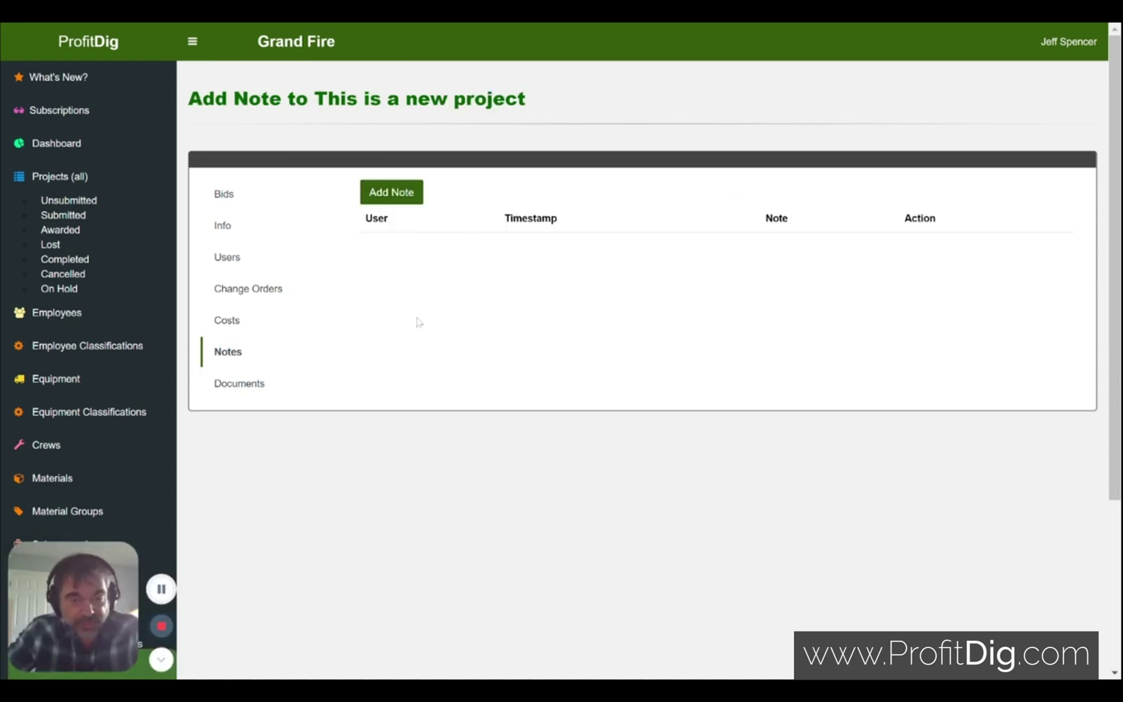
click(247, 379)
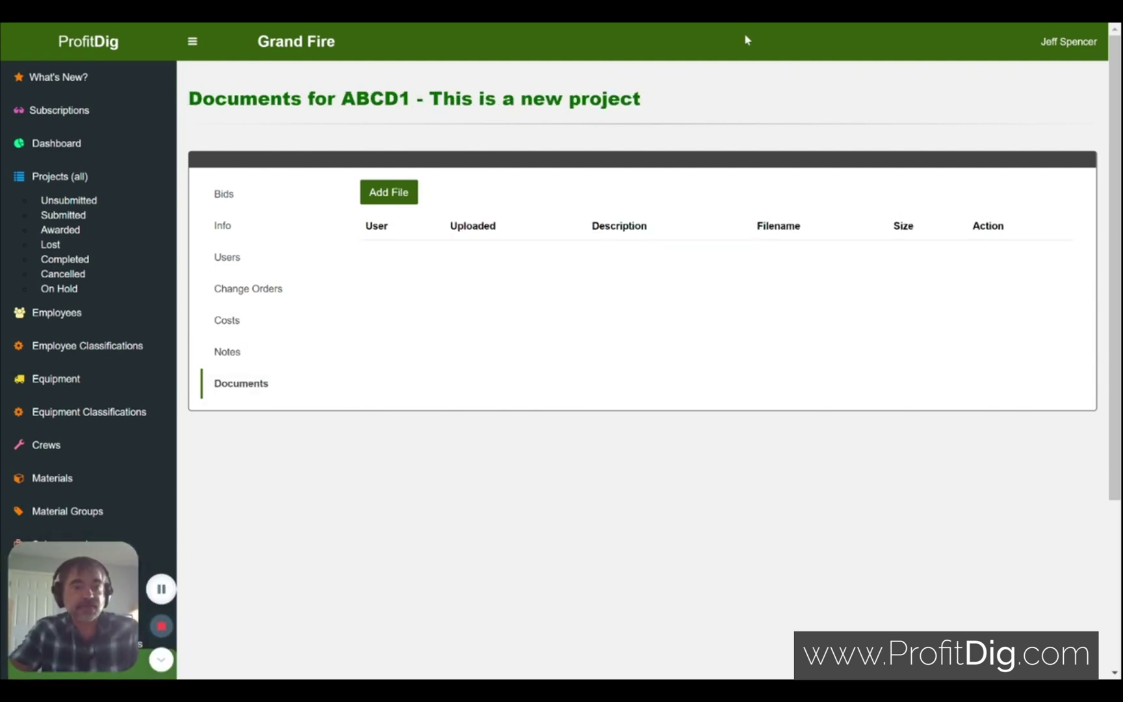
click(234, 199)
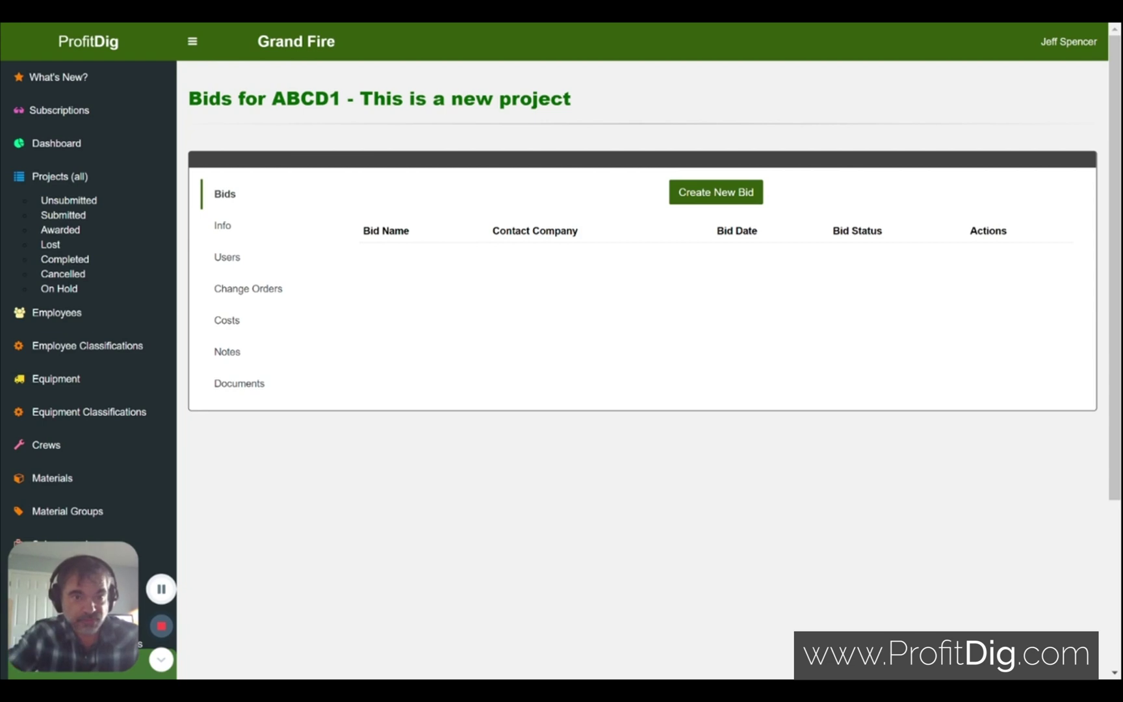
Open the bid of the submitted Warehouse Distribution Facility - Armory Dr project and look it over.
click(65, 215)
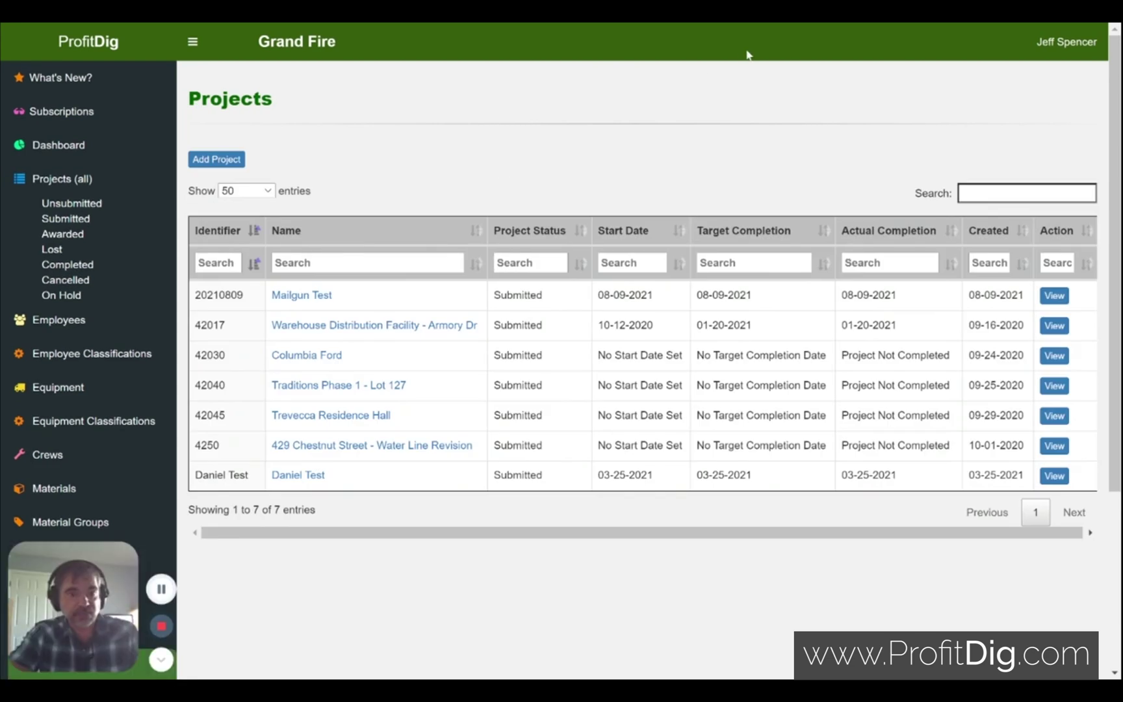
click(386, 326)
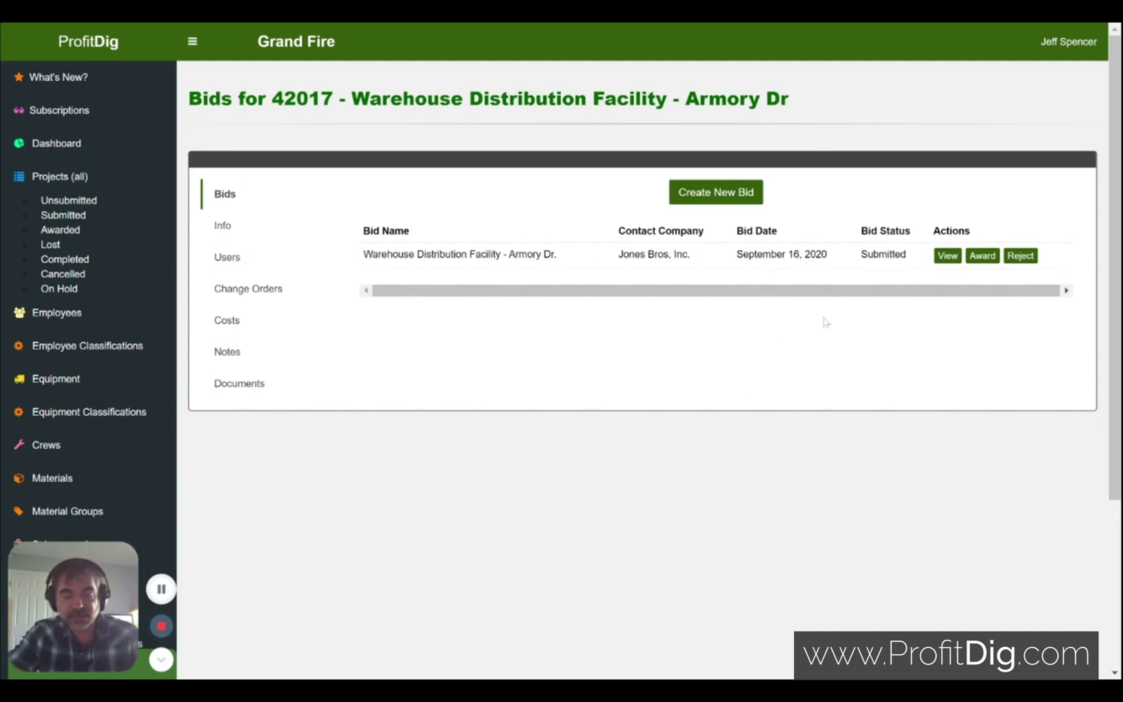
click(947, 257)
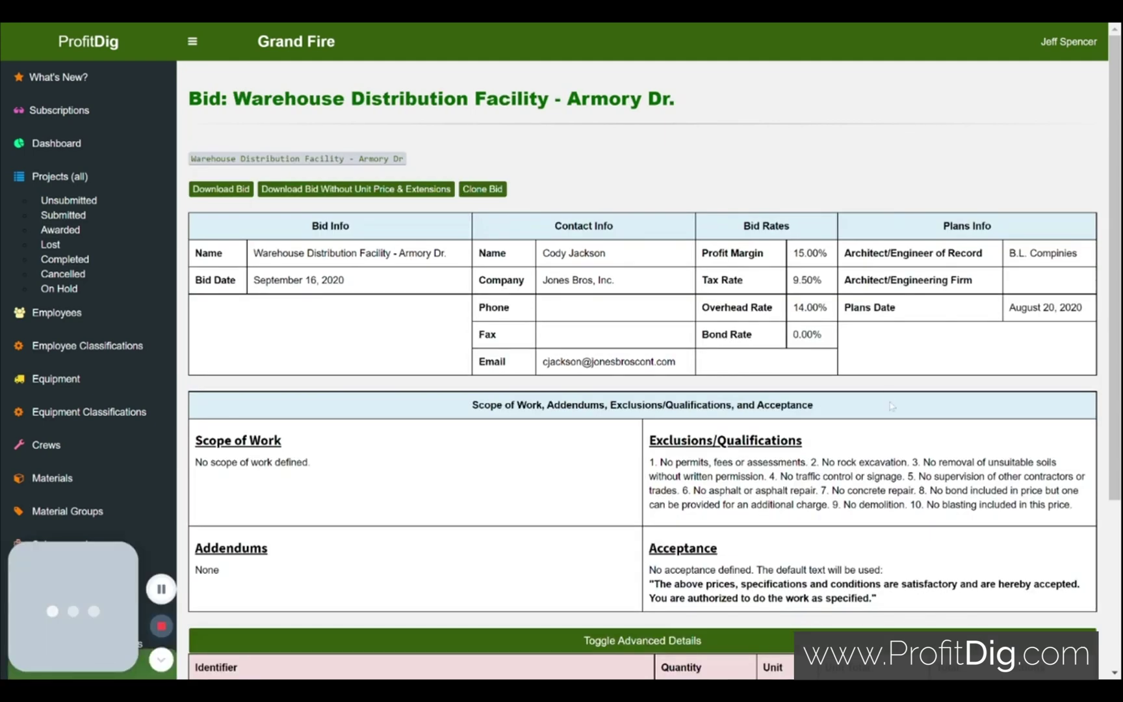
scroll(890, 403, down, 3)
scroll(764, 432, up, 3)
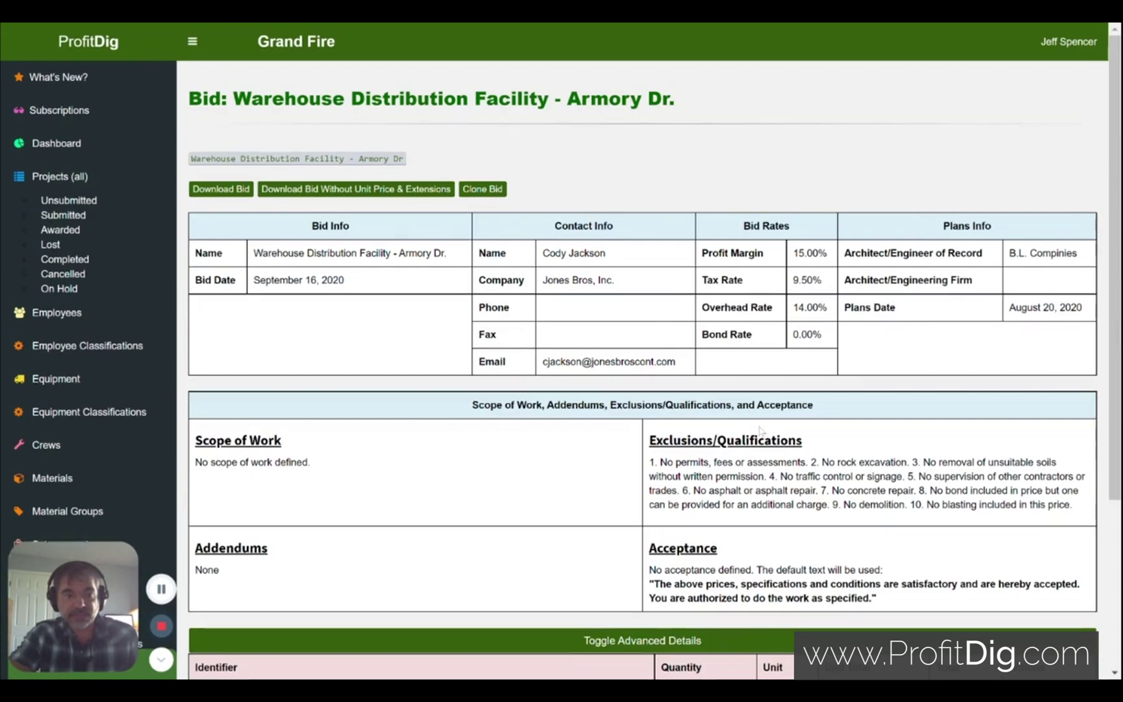
Open the bid of the submitted Columbia Ford project and review its line items.
click(62, 216)
click(294, 357)
click(911, 255)
scroll(813, 455, down, 12)
scroll(800, 439, down, 3)
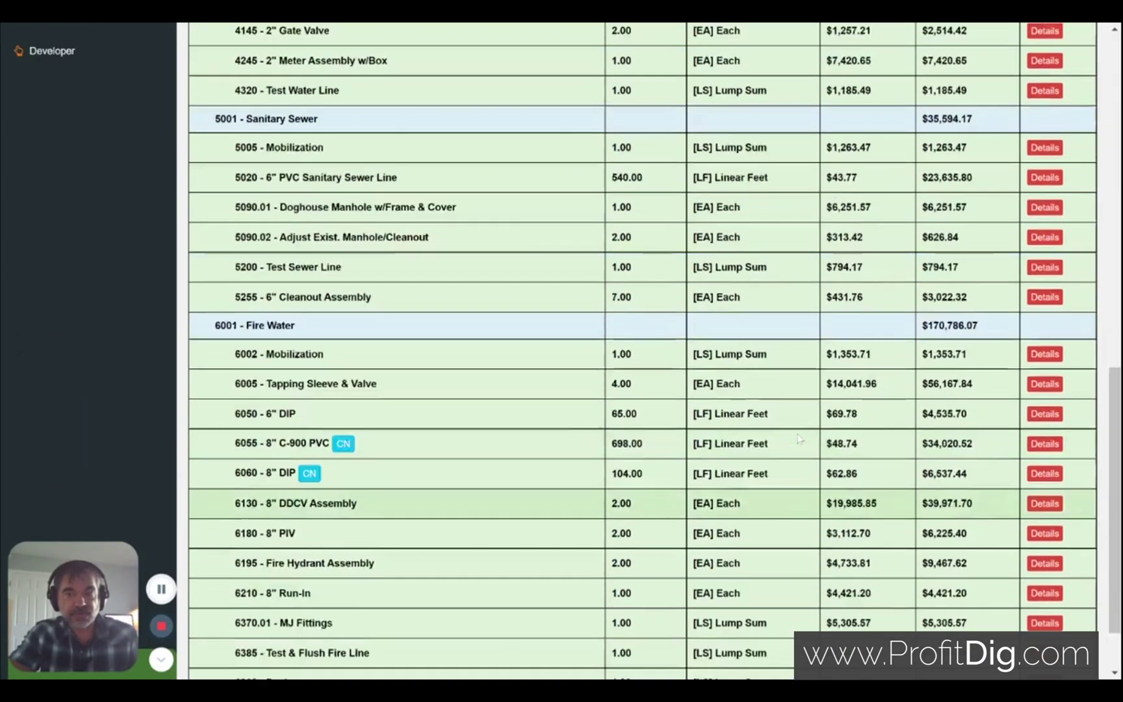
scroll(800, 438, up, 2)
scroll(799, 439, up, 10)
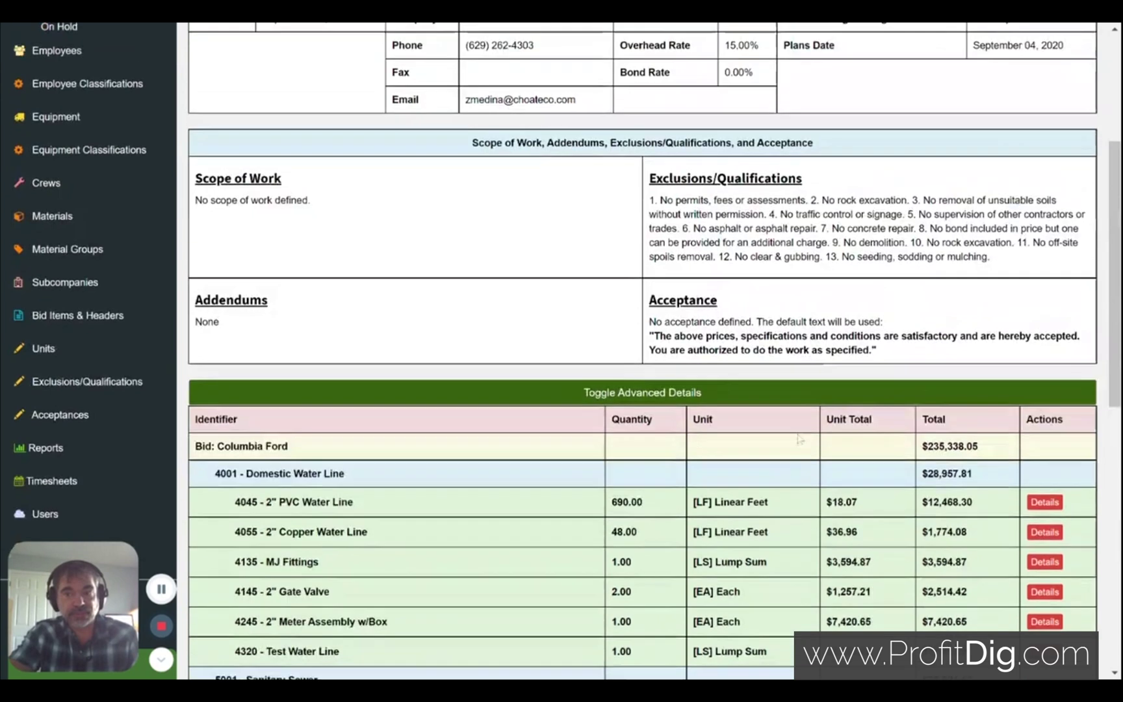
scroll(800, 439, up, 6)
Clone the Columbia Ford bid into project ABCD1 under the name "Cloned Bid 1", keeping the existing rates.
click(483, 188)
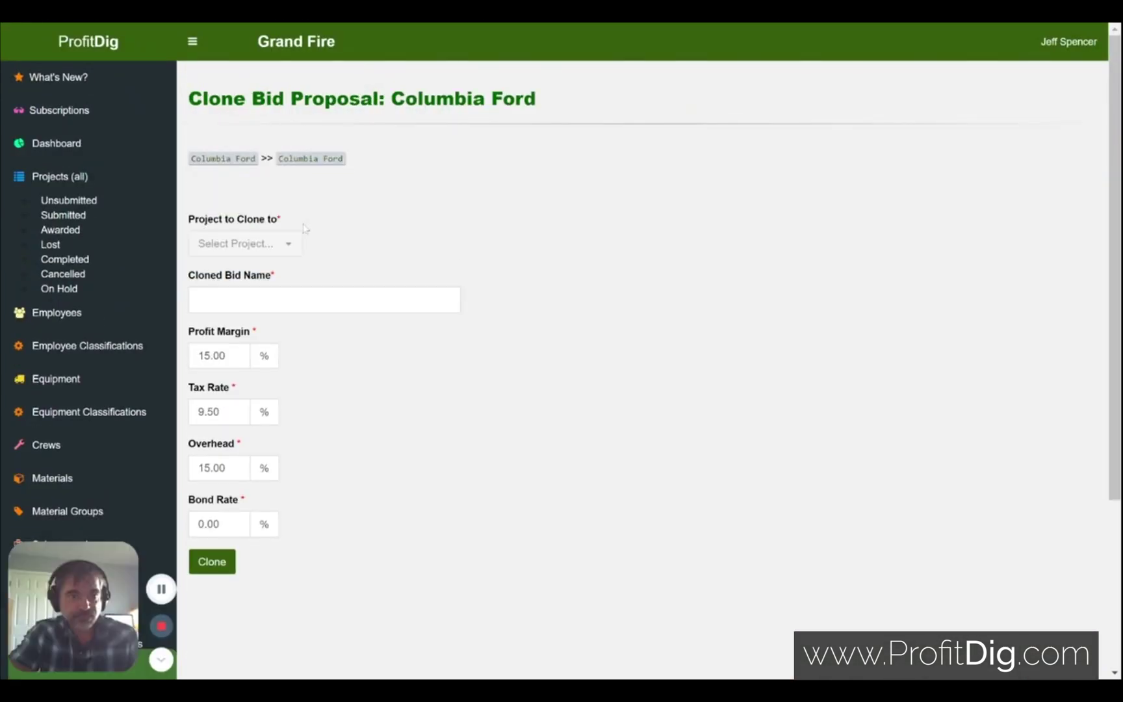
click(288, 244)
scroll(343, 496, down, 1)
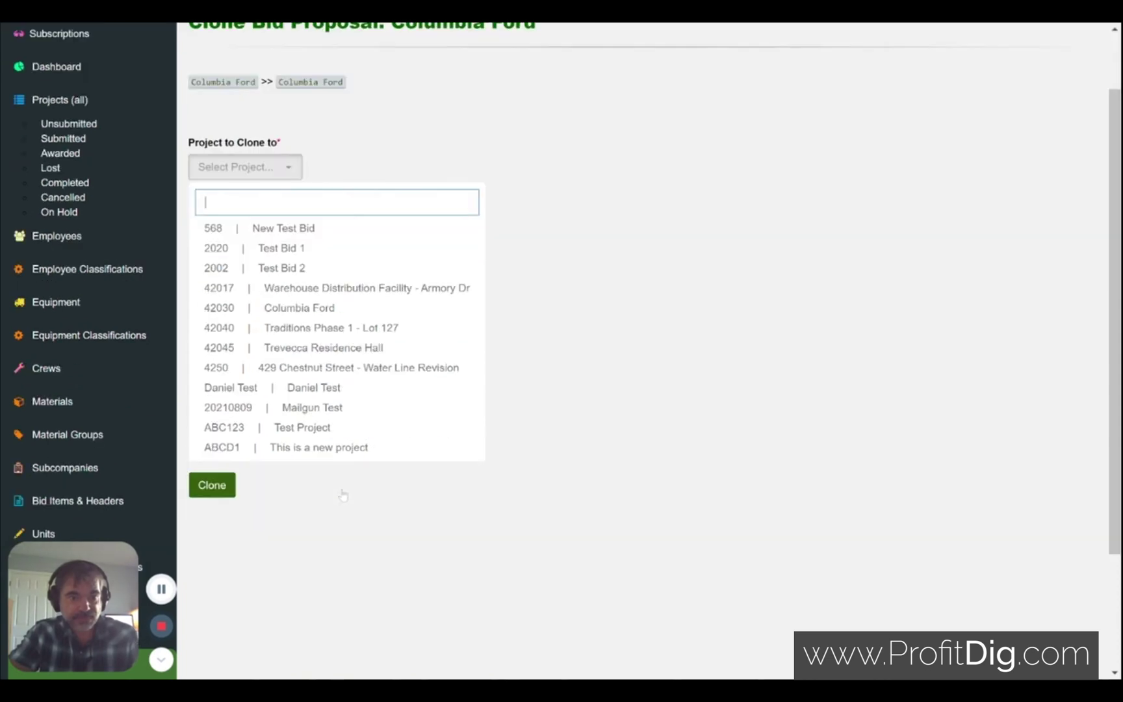
click(316, 450)
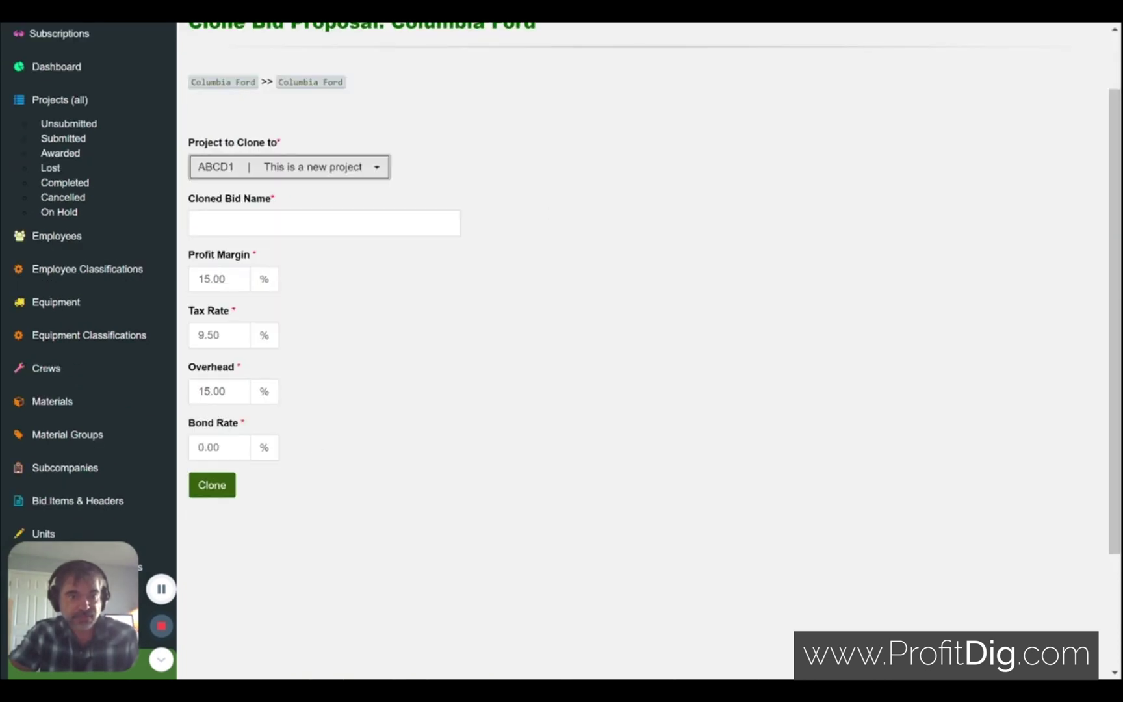
click(324, 223)
text(Cloned Bid 1)
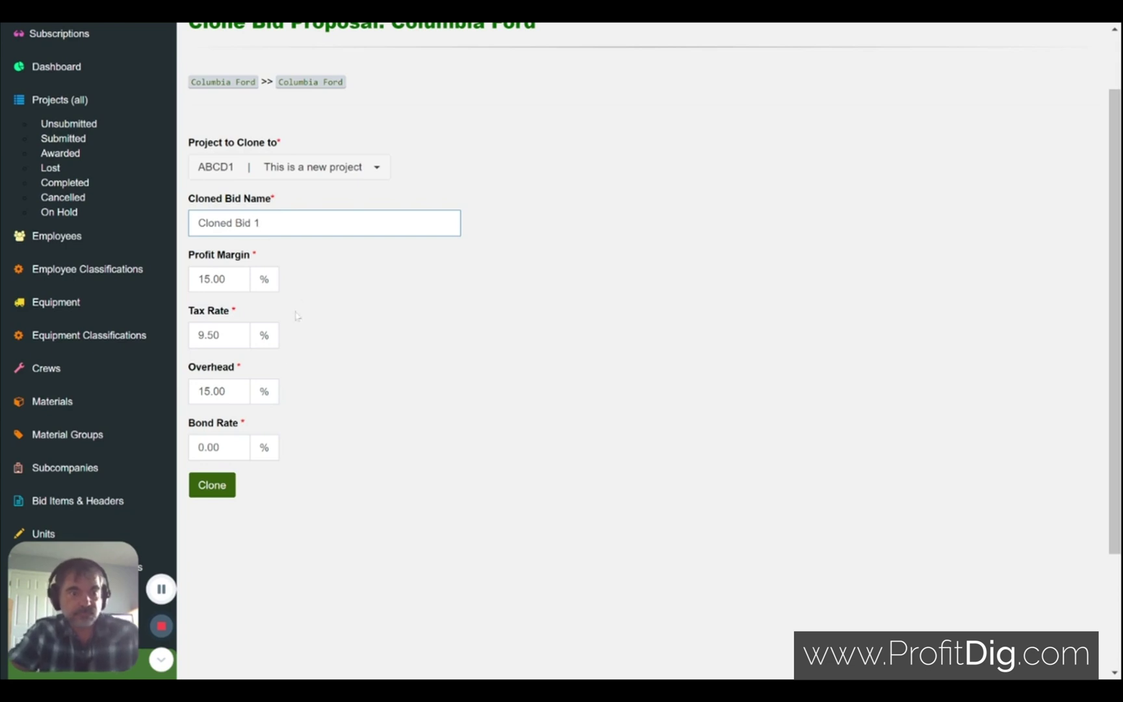
click(205, 488)
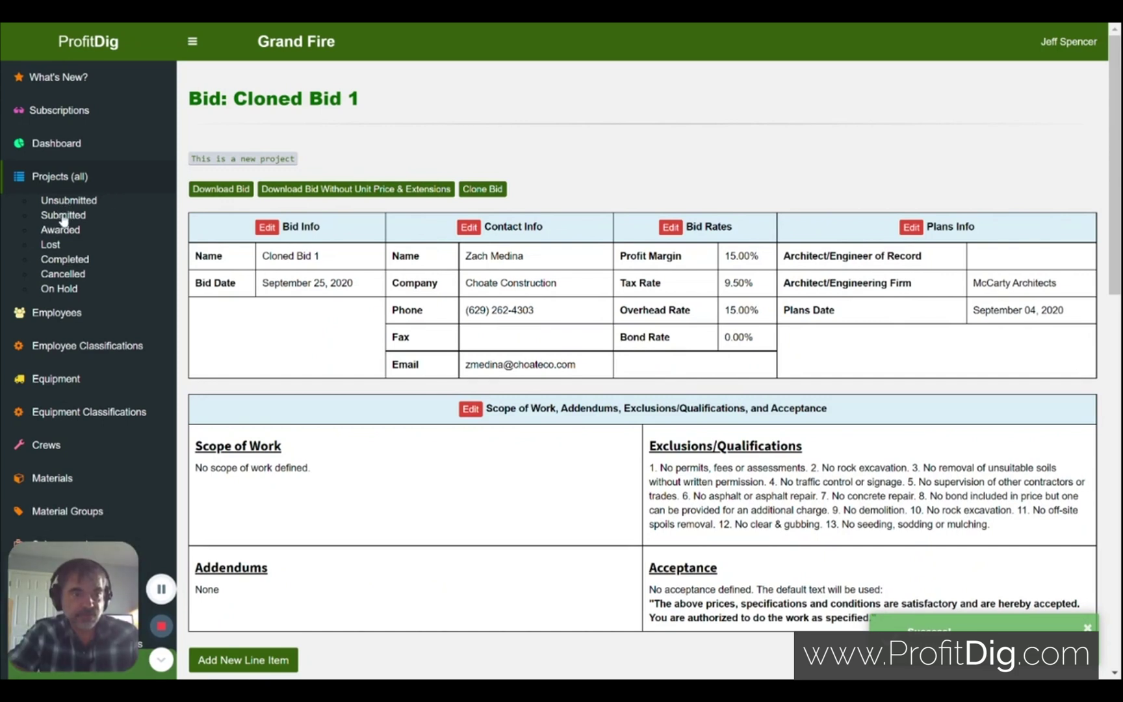
Open Cloned Bid 1 from the unsubmitted project "This is a new project".
click(61, 202)
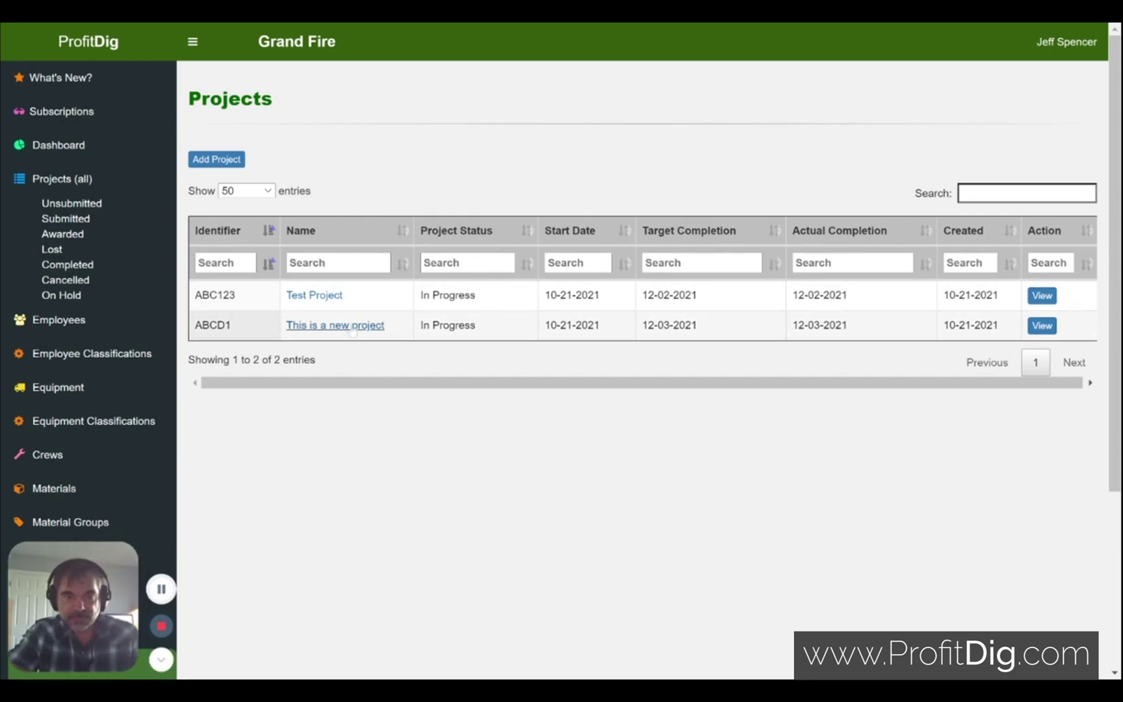
click(352, 326)
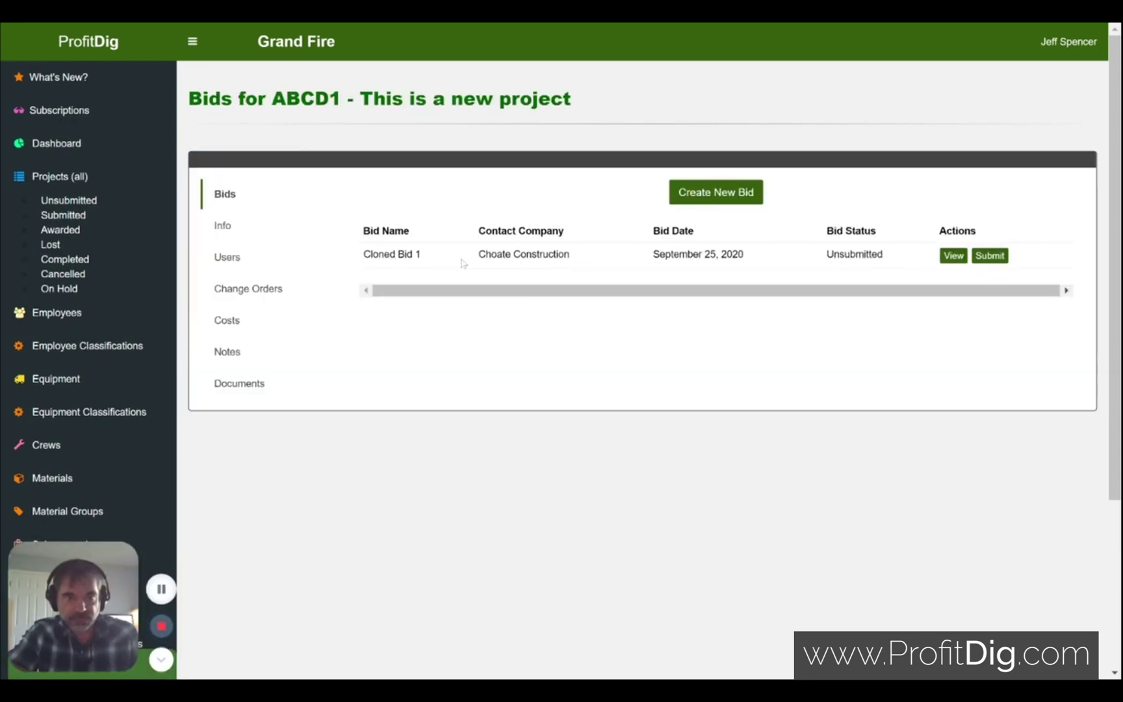
click(952, 258)
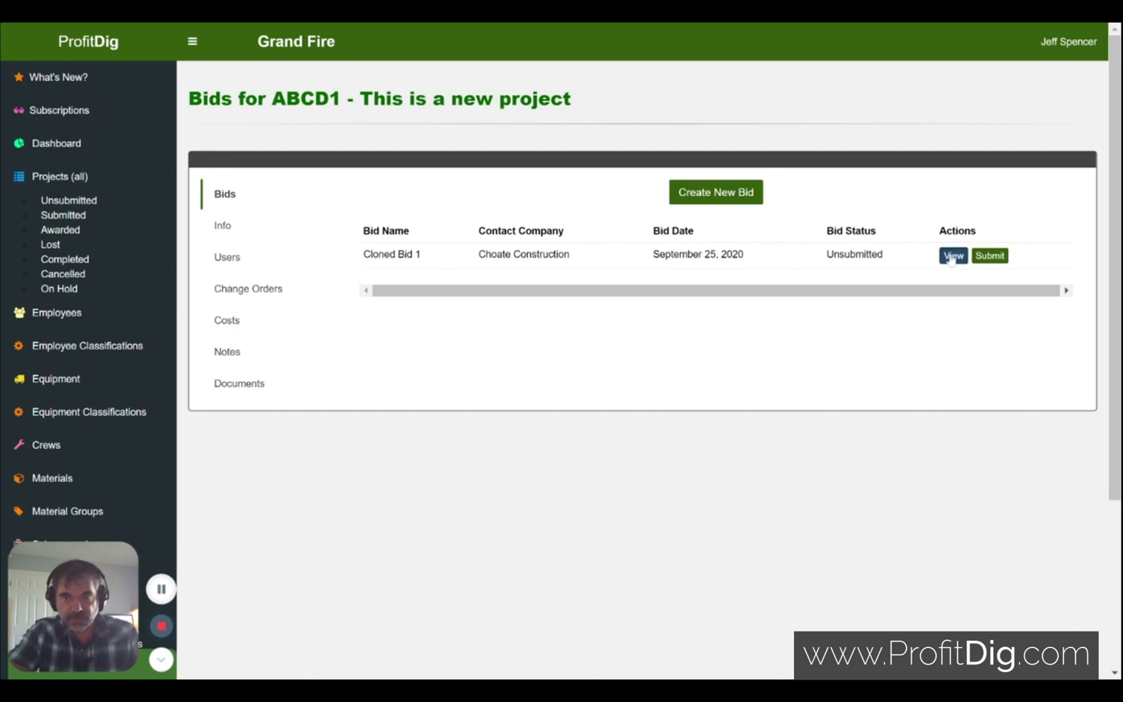
Review Cloned Bid 1 from its bid information and exclusions through the domestic water, sanitary sewer and fire water line items.
scroll(593, 616, down, 3)
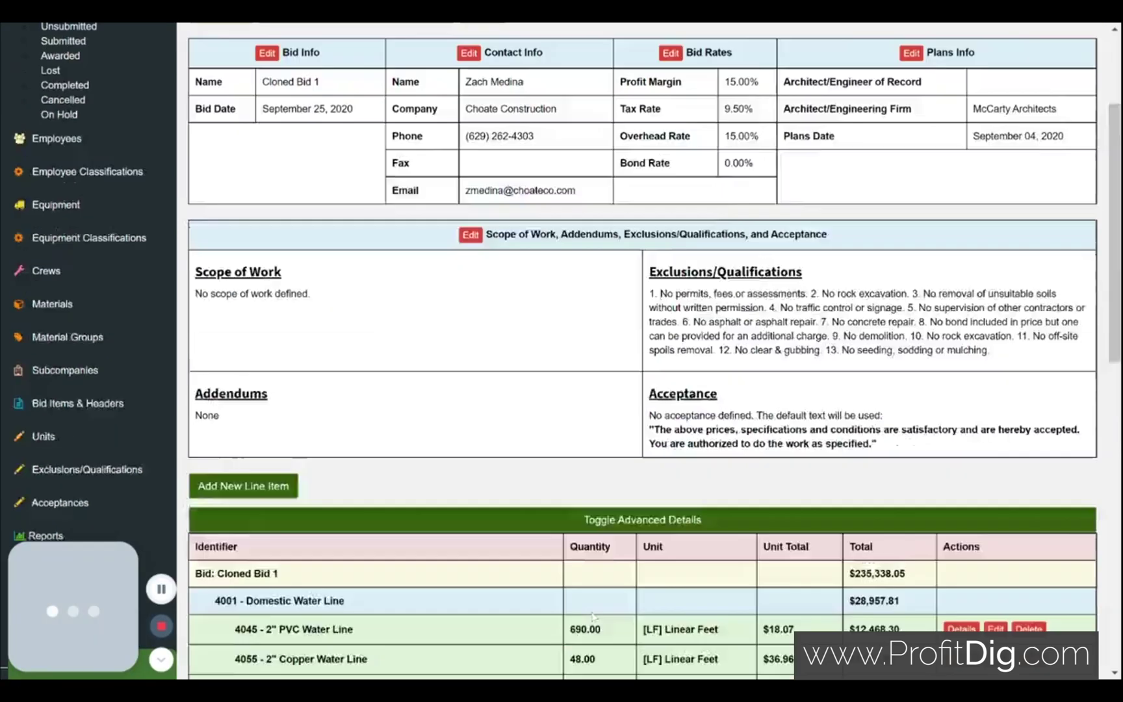
scroll(593, 616, down, 6)
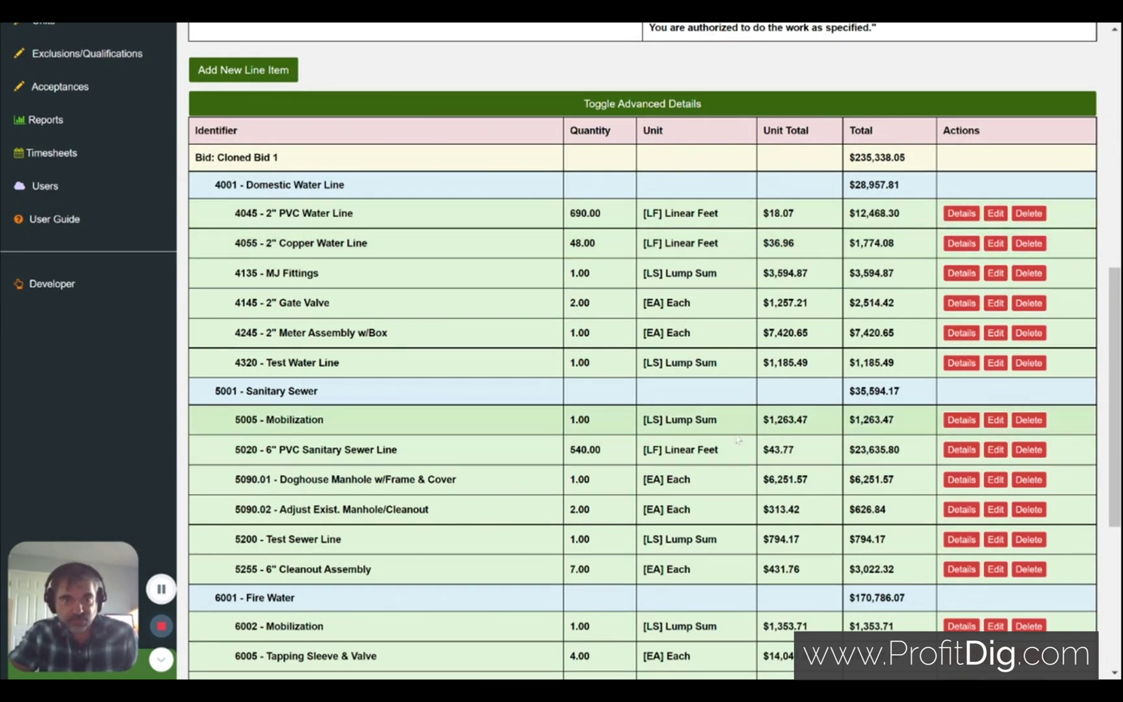
scroll(323, 195, up, 2)
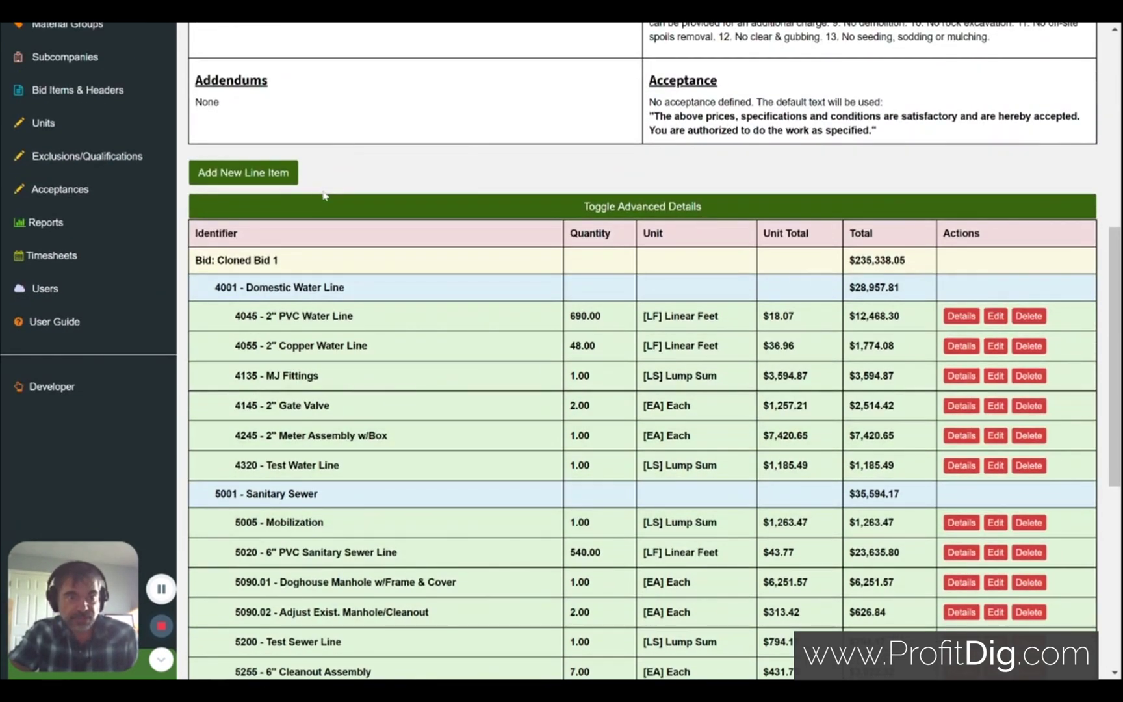
scroll(626, 316, down, 6)
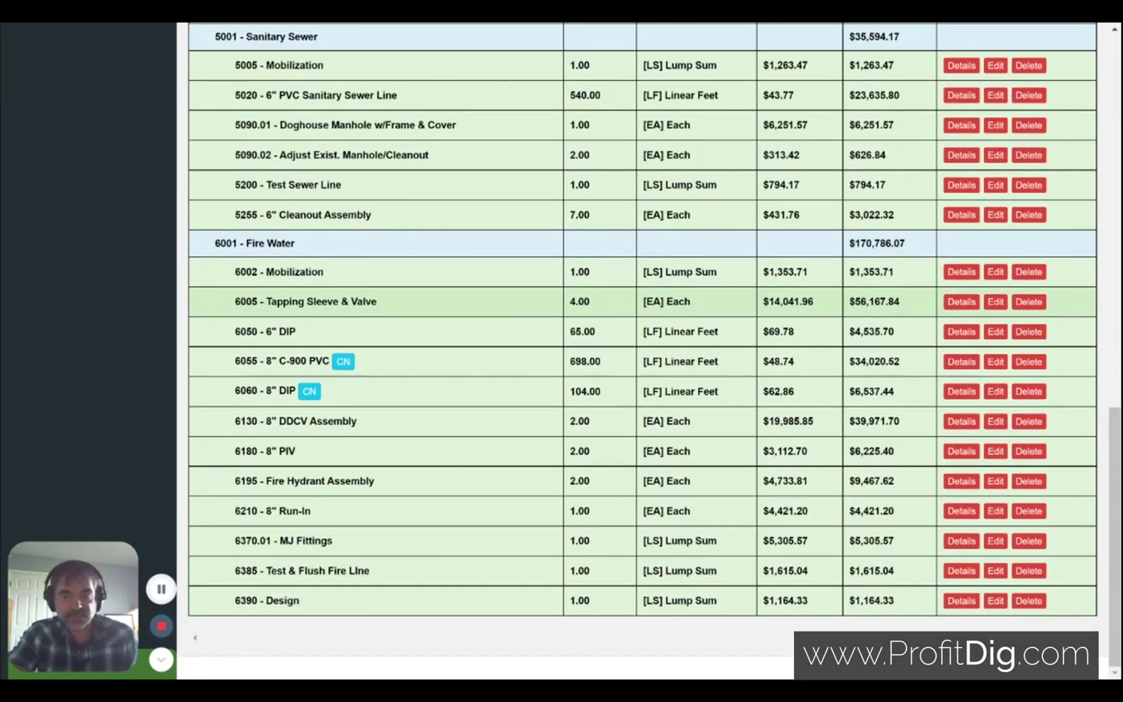
scroll(625, 302, up, 4)
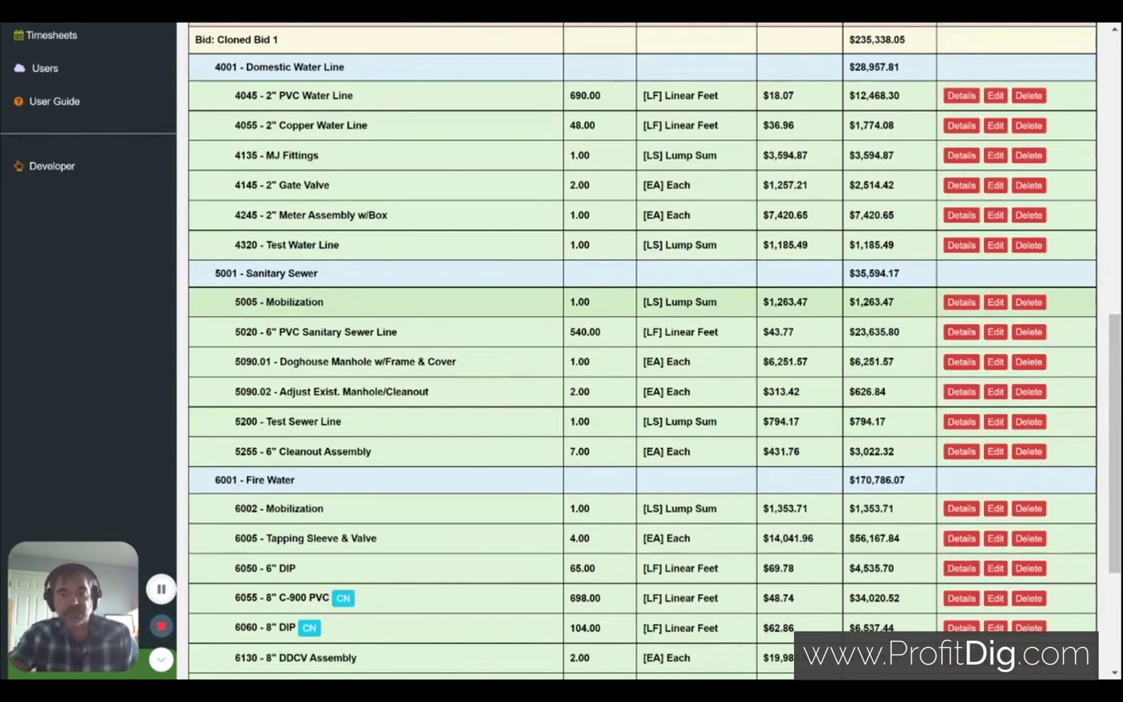
scroll(625, 303, down, 4)
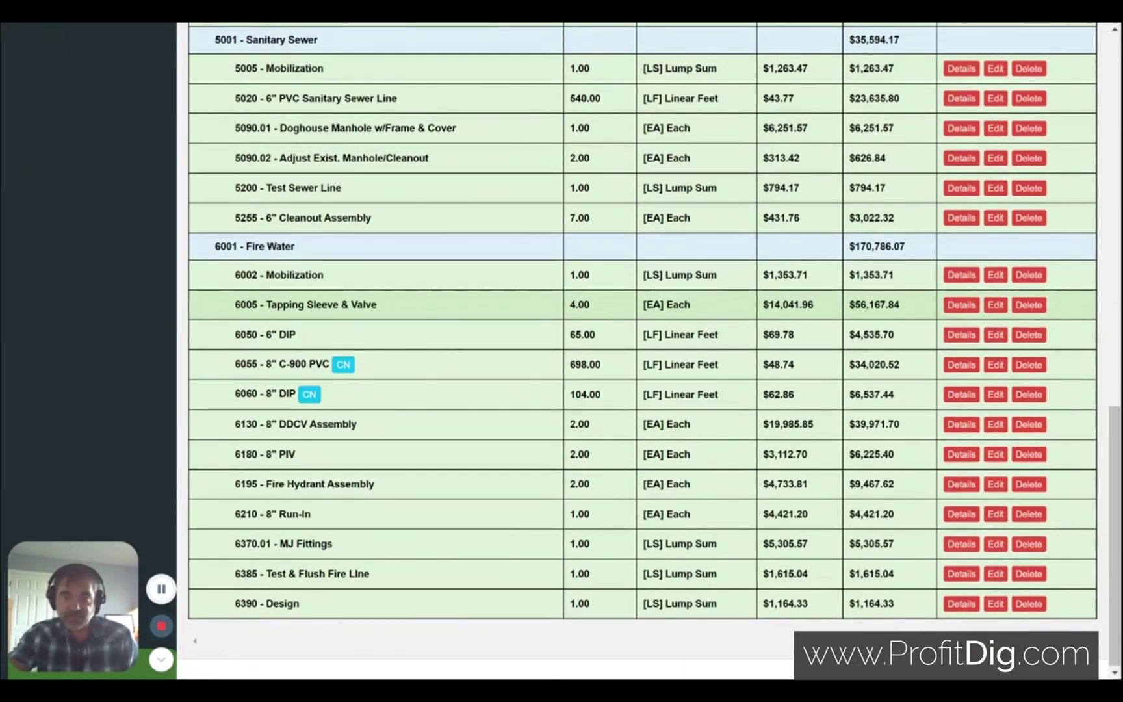
scroll(625, 303, up, 8)
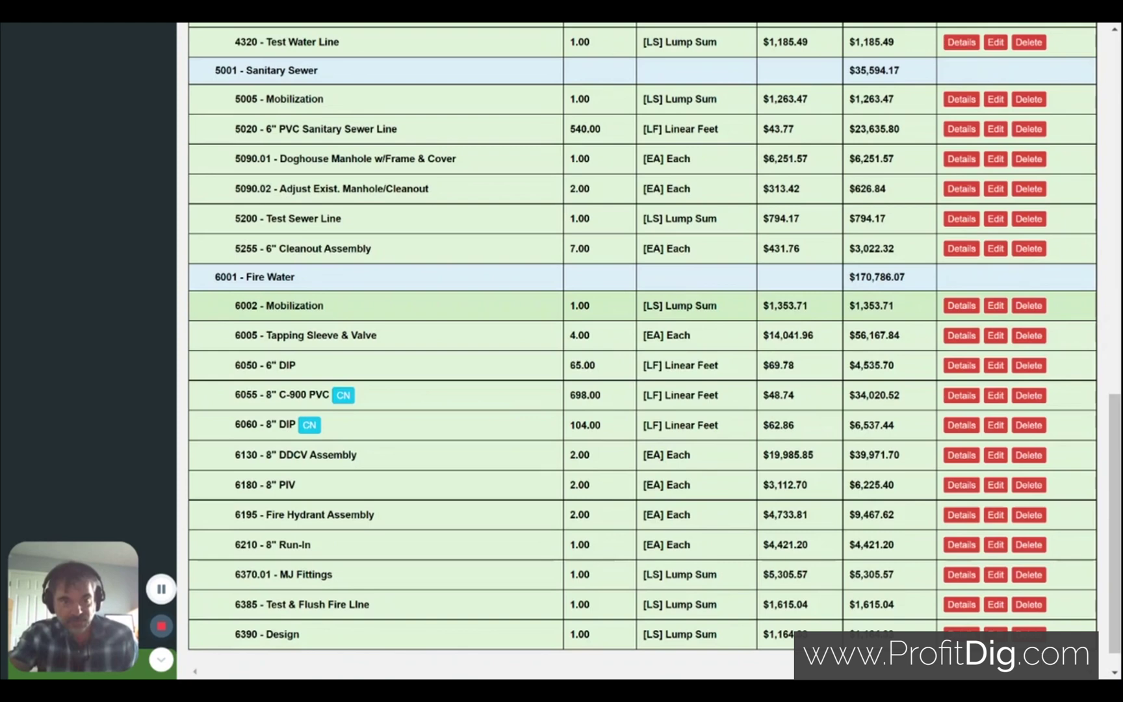
scroll(625, 303, up, 7)
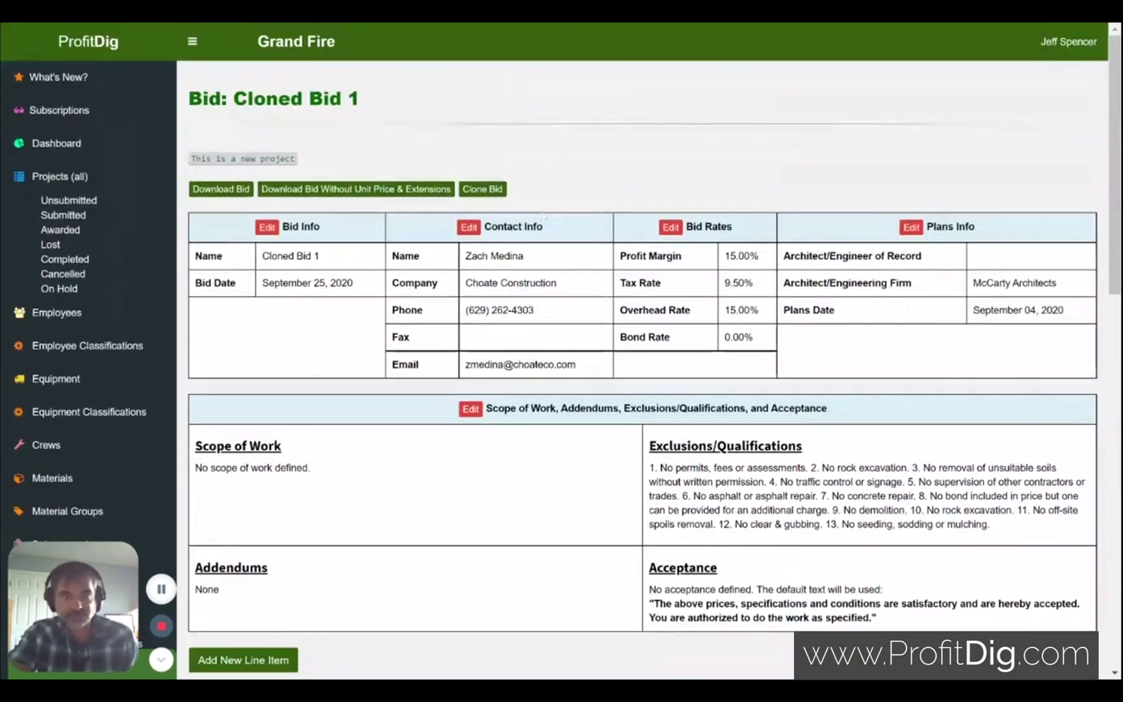
Check the Costs and Change Orders pages of the submitted Warehouse Distribution Facility - Armory Dr project and return to the unsubmitted projects list.
click(63, 216)
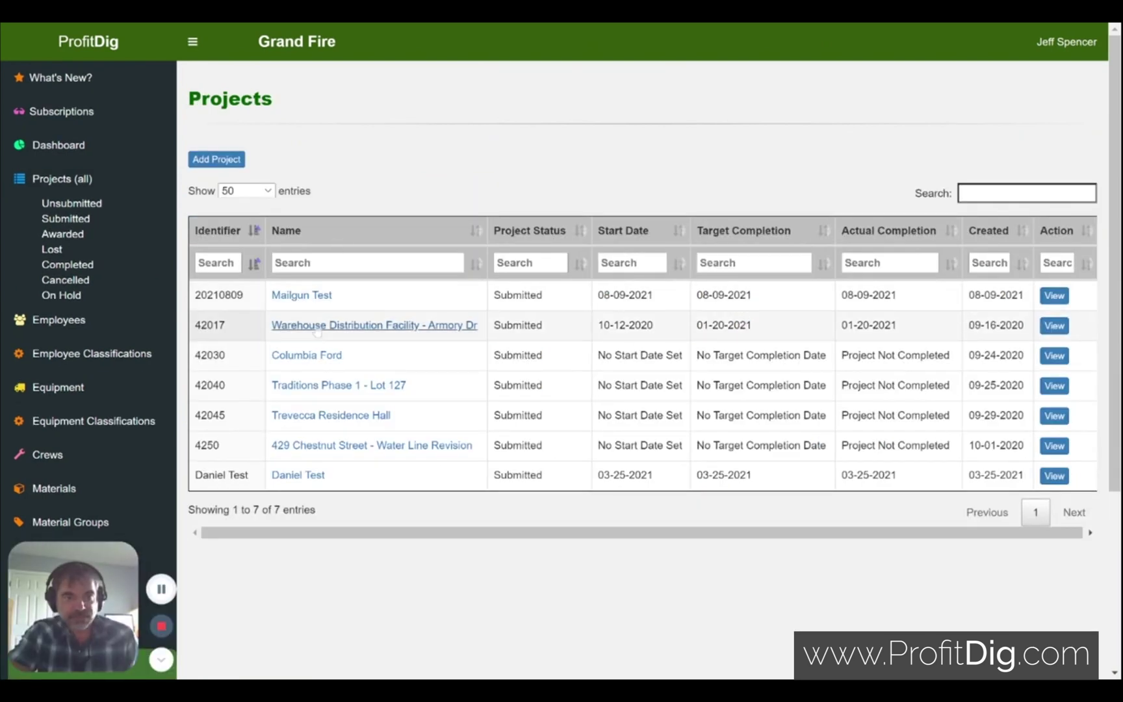
click(338, 325)
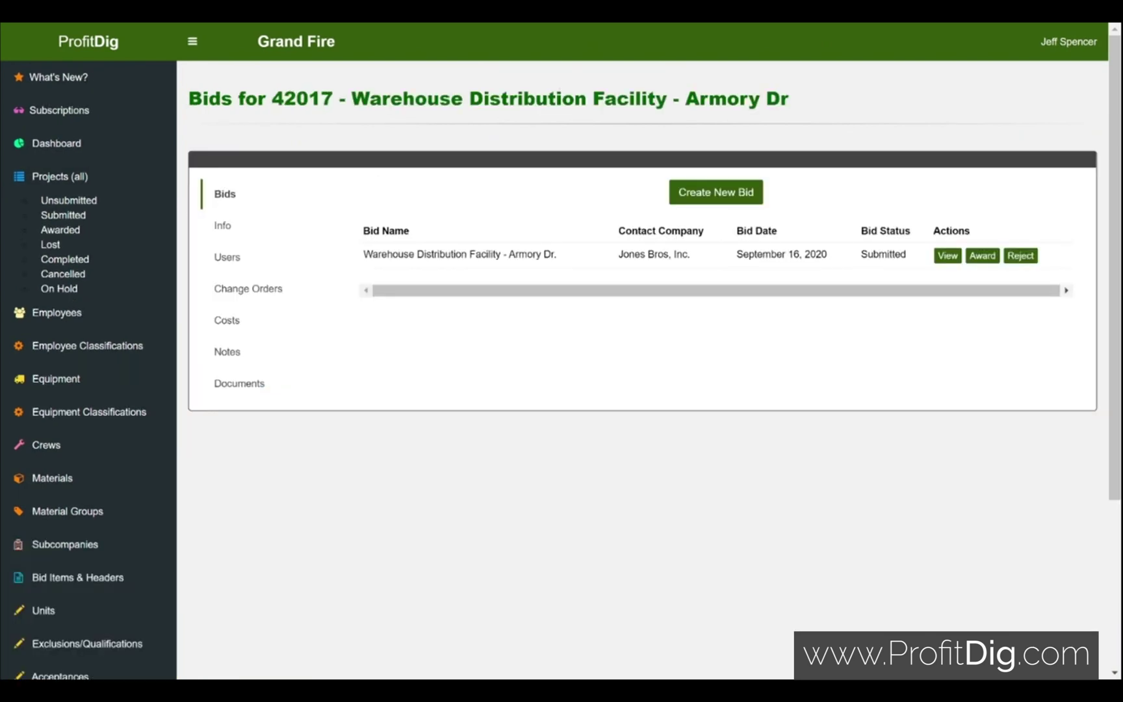
click(232, 322)
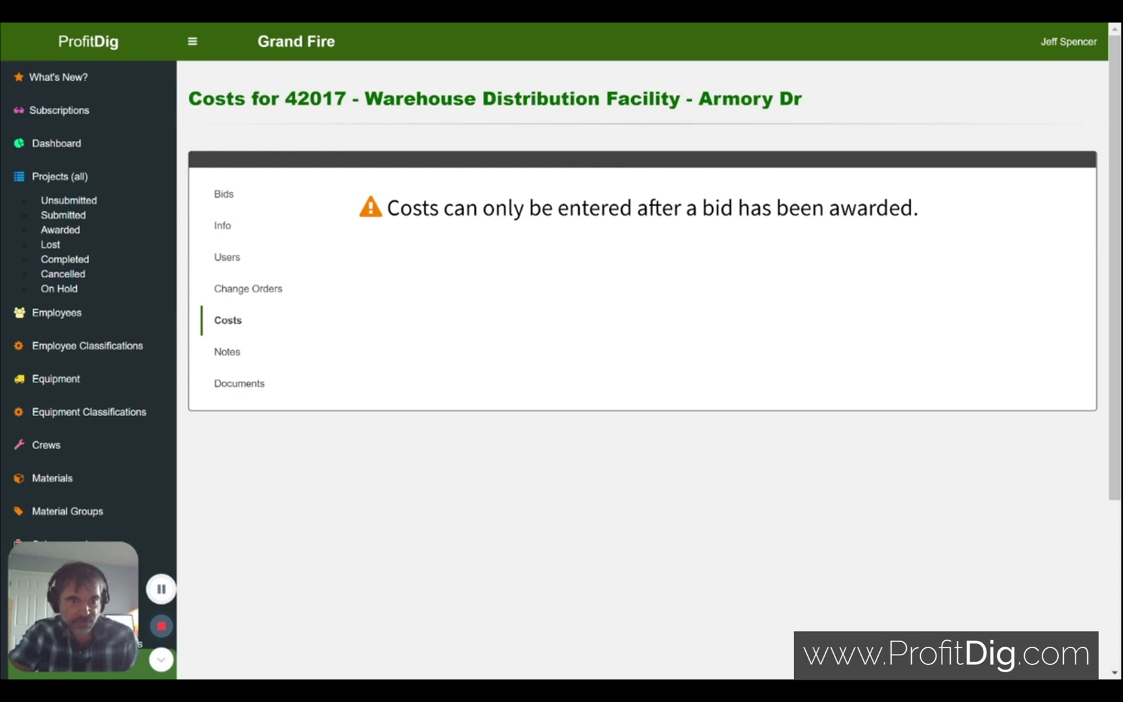
click(251, 290)
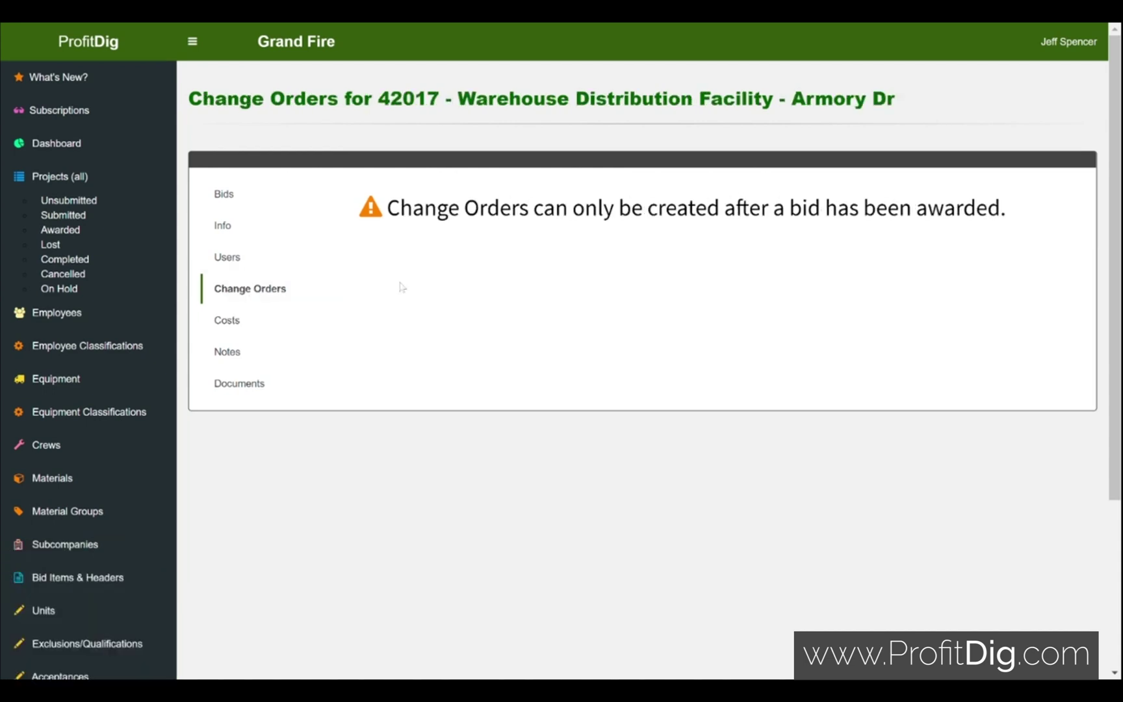
click(75, 203)
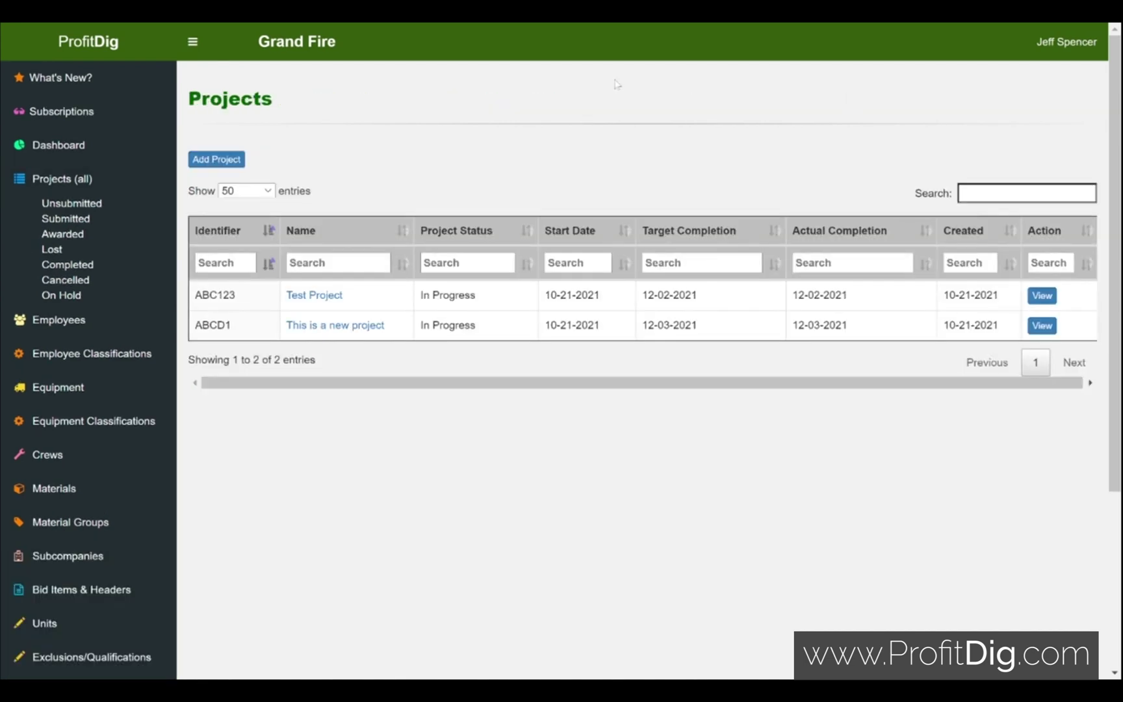